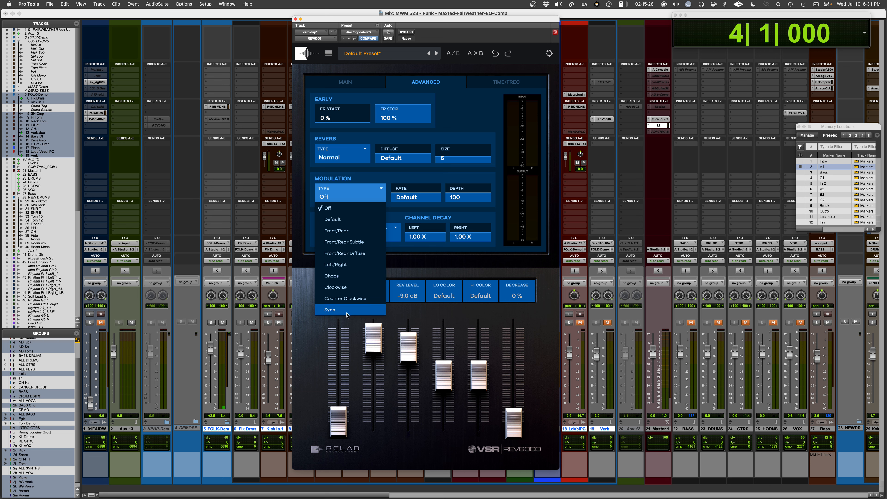
Dismiss the modulation type choices, then try a modulation depth of 101 and reset the depth to its default
left_click(488, 180)
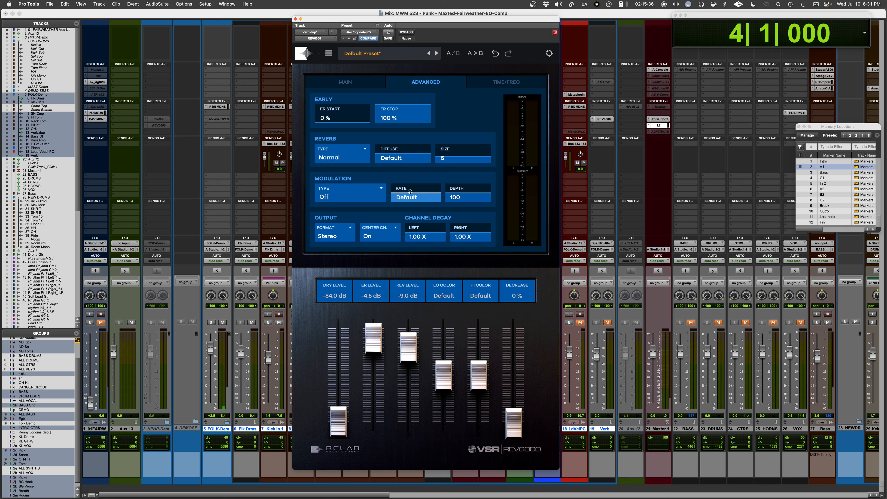
left_click_drag(478, 198, 471, 194)
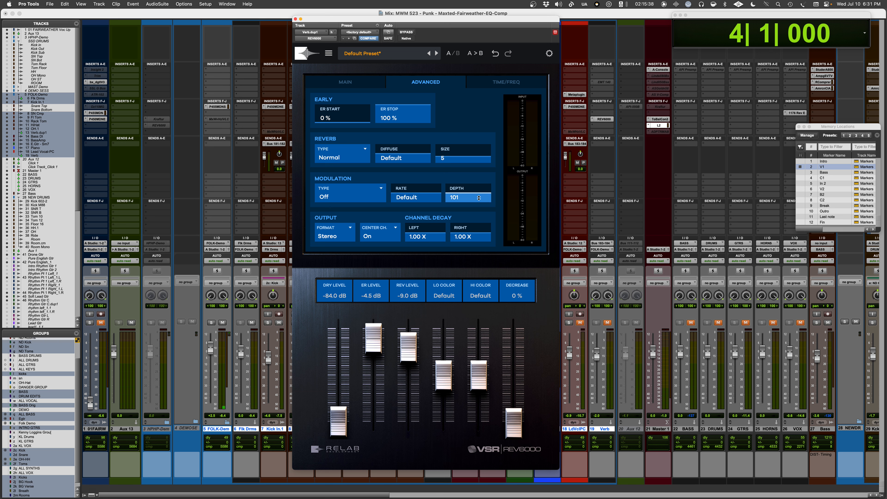
left_click(471, 193, "alt")
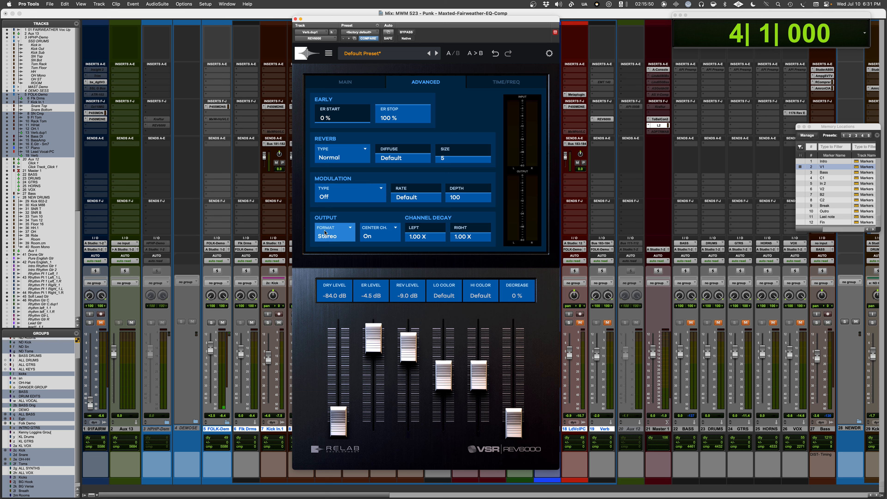
Switch the reverb output format to Dual Mono and back to Stereo, and review the center channel options, keeping On
left_click(344, 233)
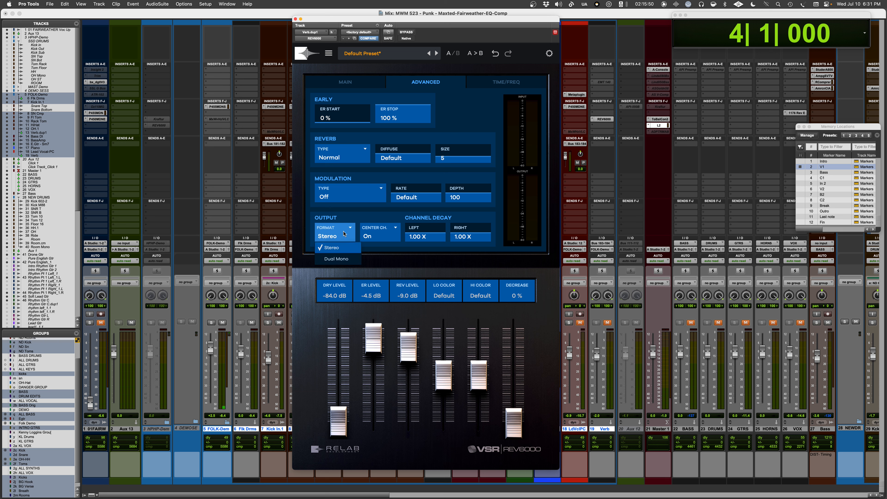
left_click(333, 260)
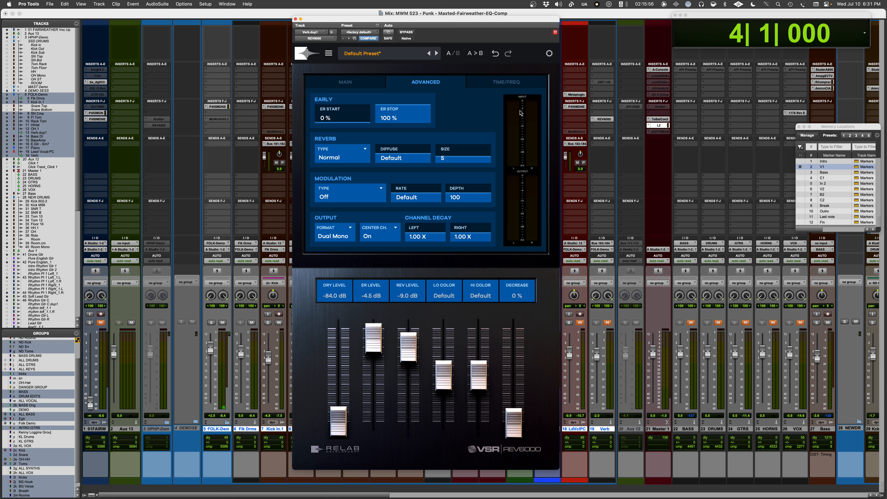
left_click(340, 232)
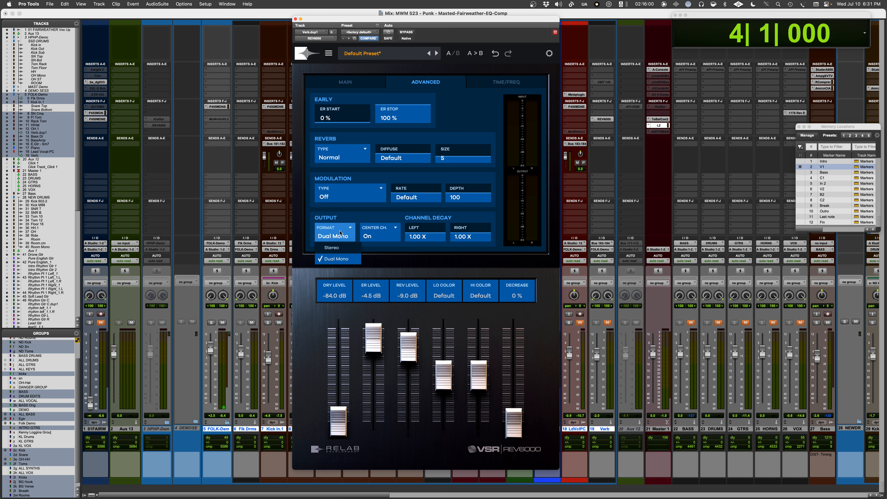
left_click(341, 254)
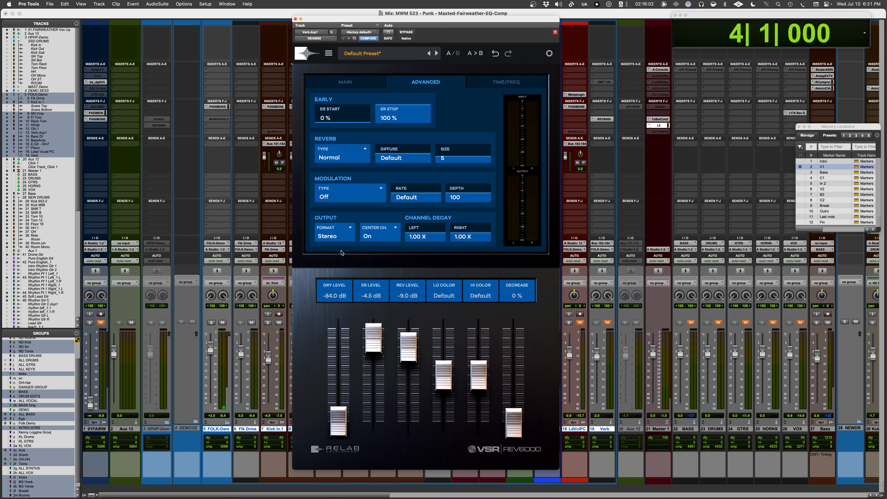
left_click(378, 231)
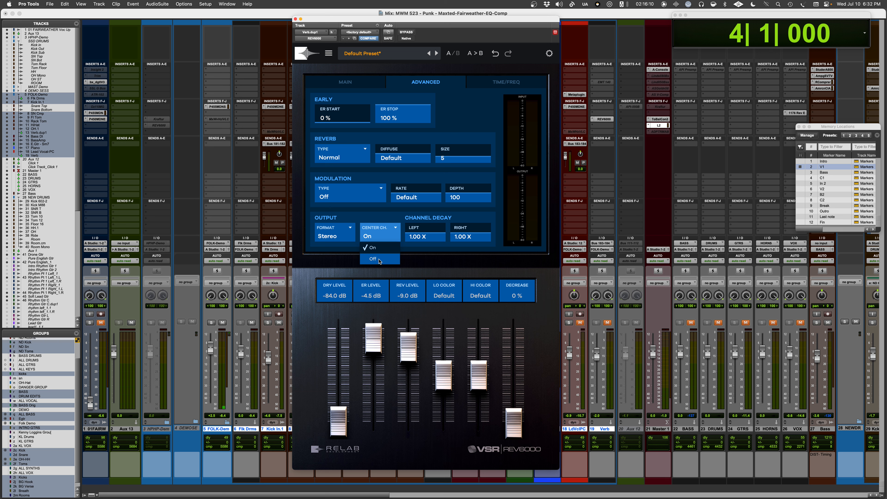
left_click(373, 247)
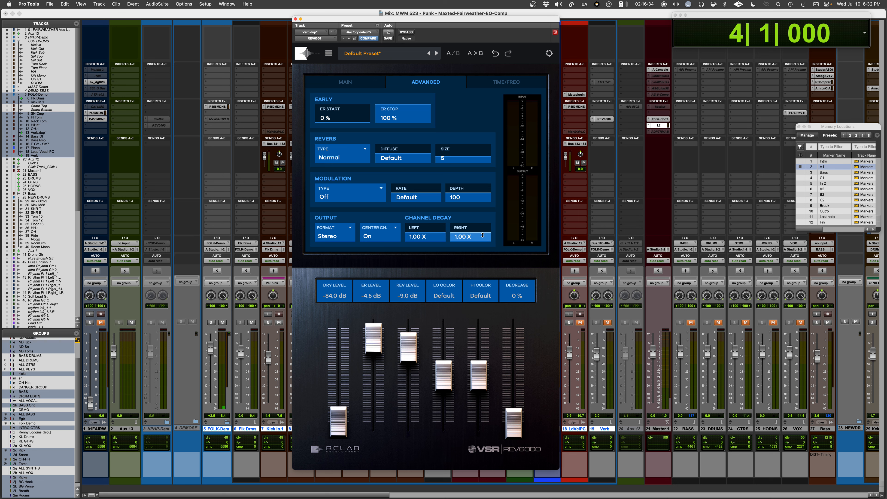
Set the output format to Dual Mono and examine the per-channel Decay/Crossover selection in the time and frequency settings
left_click(517, 84)
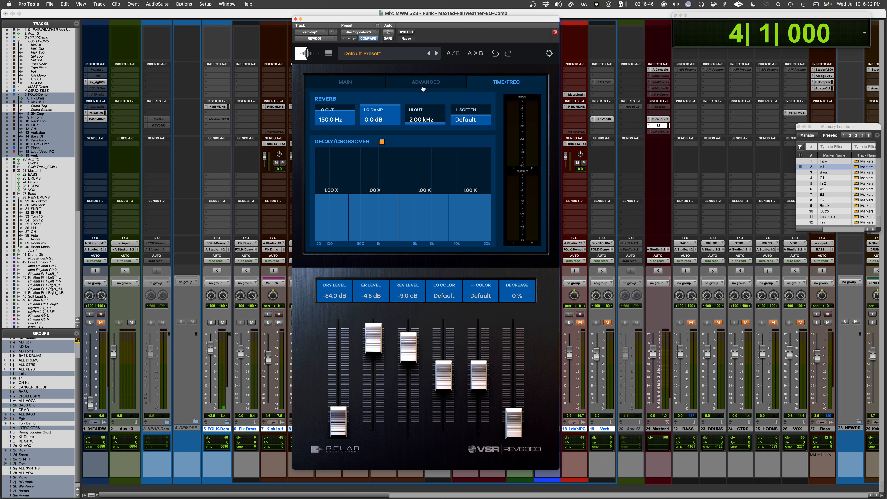
left_click(442, 87)
left_click(326, 237)
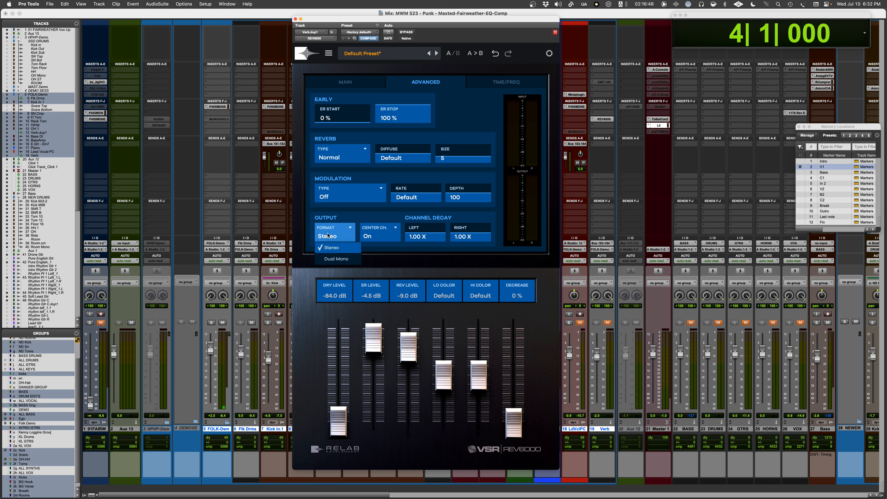
left_click(329, 258)
left_click(507, 83)
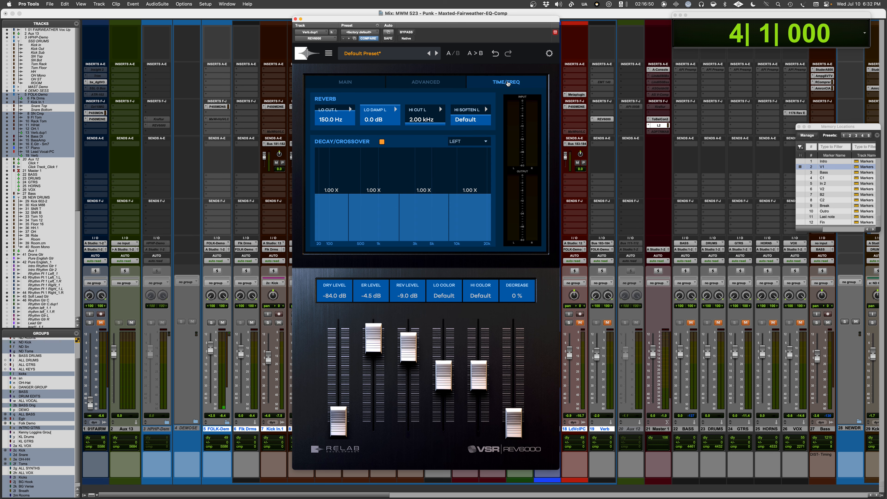
left_click(467, 141)
left_click(468, 160)
Return the output format to Stereo and show the time and frequency settings
left_click(441, 84)
left_click(338, 235)
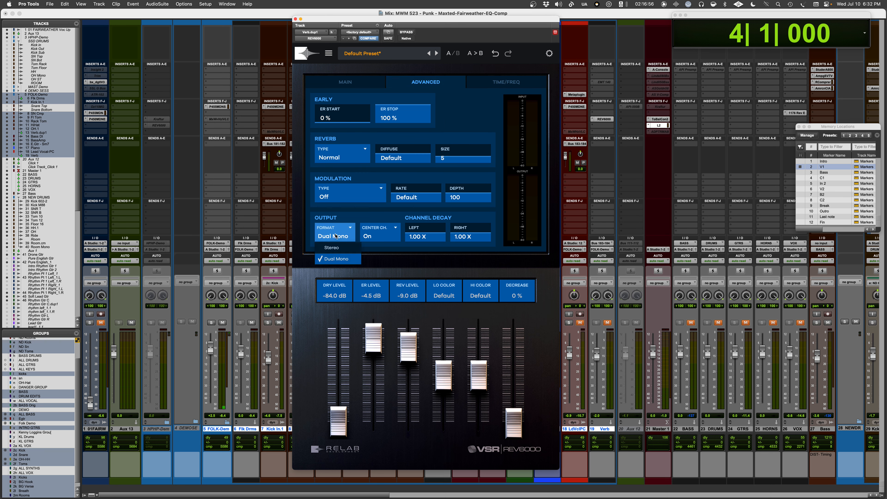
left_click(506, 81)
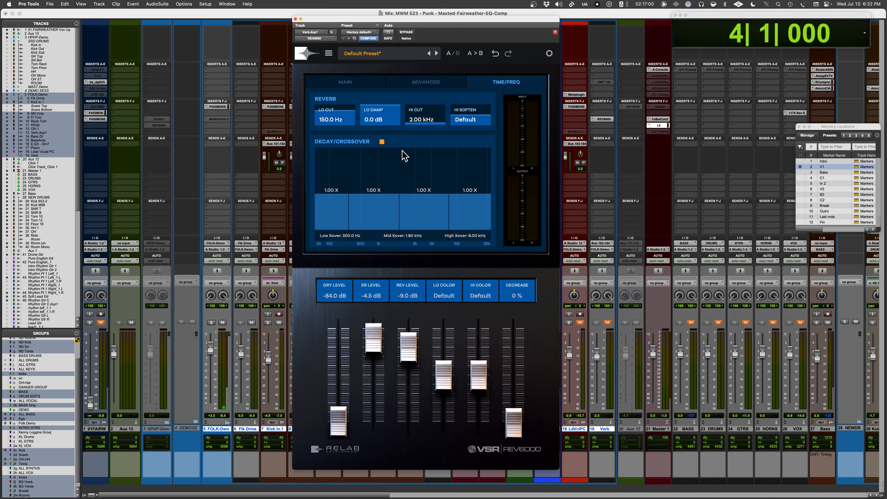
Toggle the Decay/Crossover graph off and on, then try a shorter low-band decay and restore it to 1.00 X
left_click(381, 142)
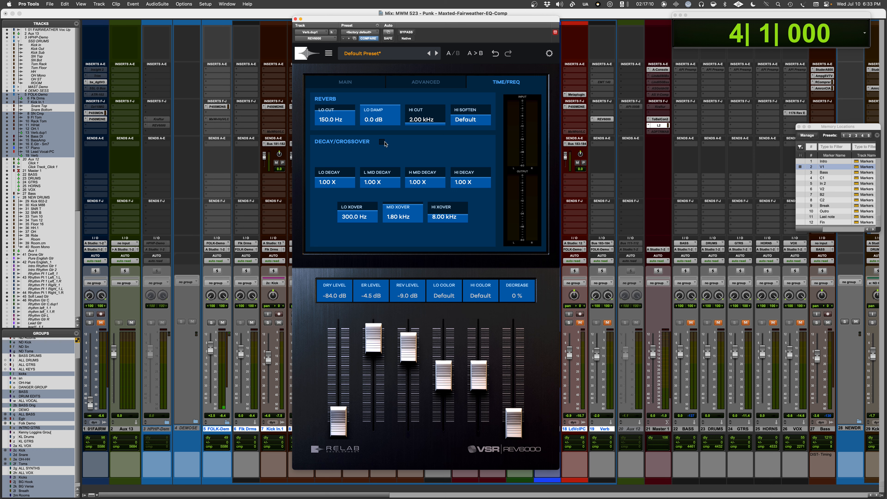
left_click(381, 142)
mouse_move(318, 211)
left_mouse_down()
mouse_move(317, 185)
mouse_move(323, 219)
mouse_move(333, 212)
left_mouse_up()
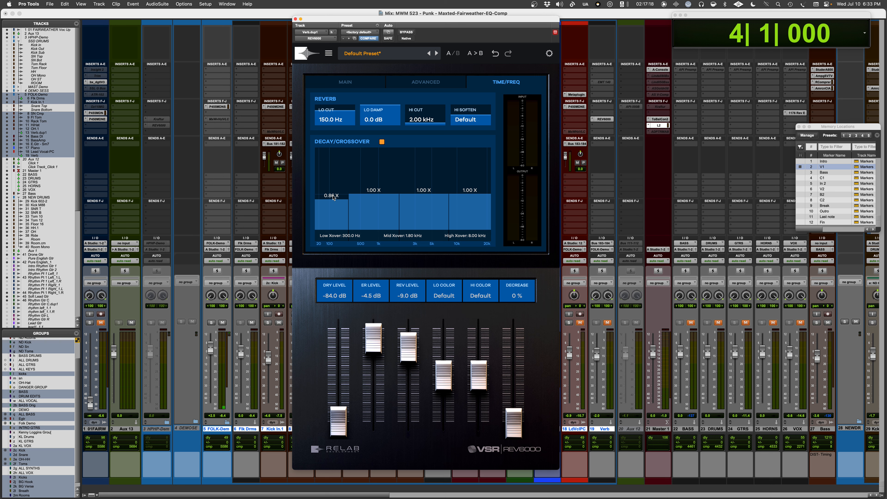
left_click_drag(334, 203, 334, 197)
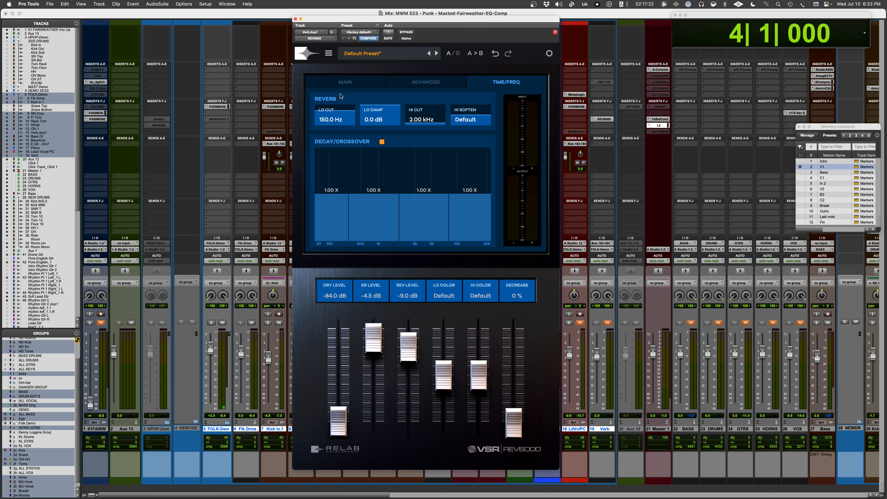
In the main reverb settings, raise the size to 15 and the decay to 2.2 s
left_click(336, 85)
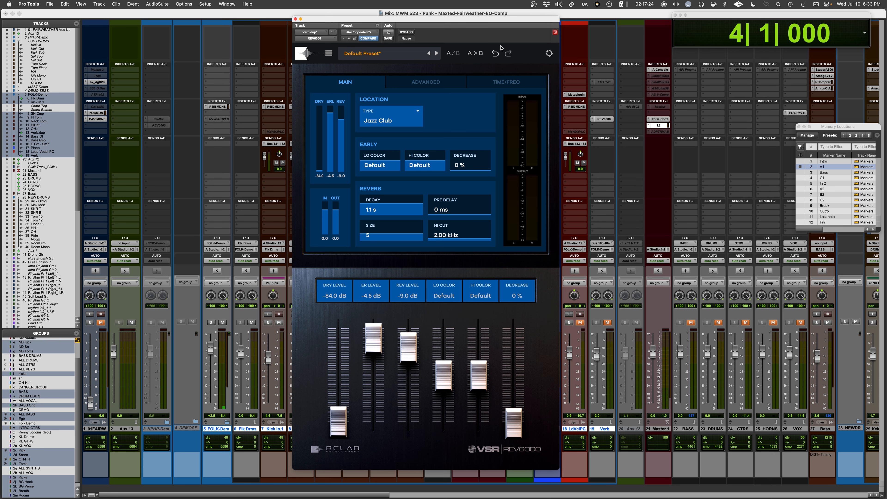
left_click_drag(495, 18, 480, 29)
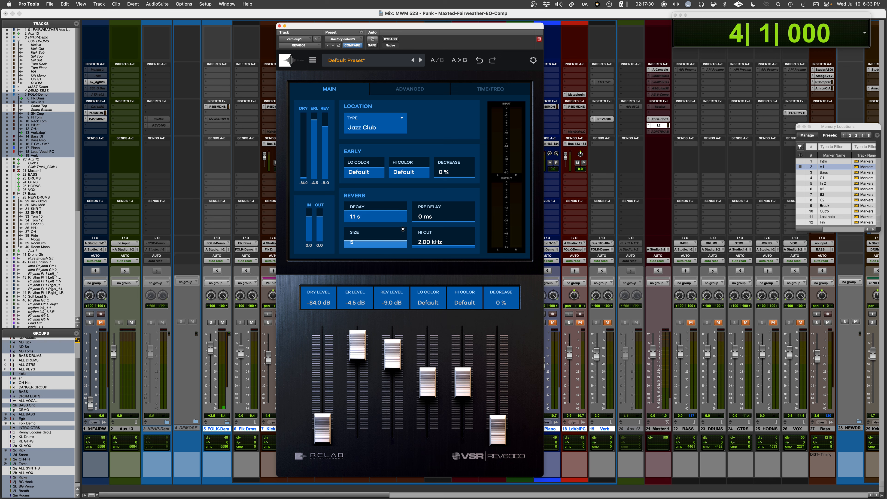
left_click_drag(387, 240, 381, 176)
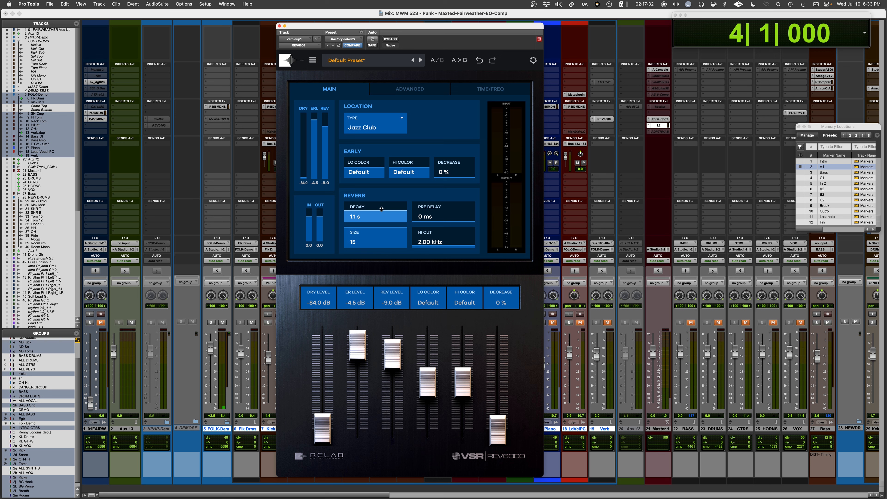
left_click_drag(380, 213, 381, 197)
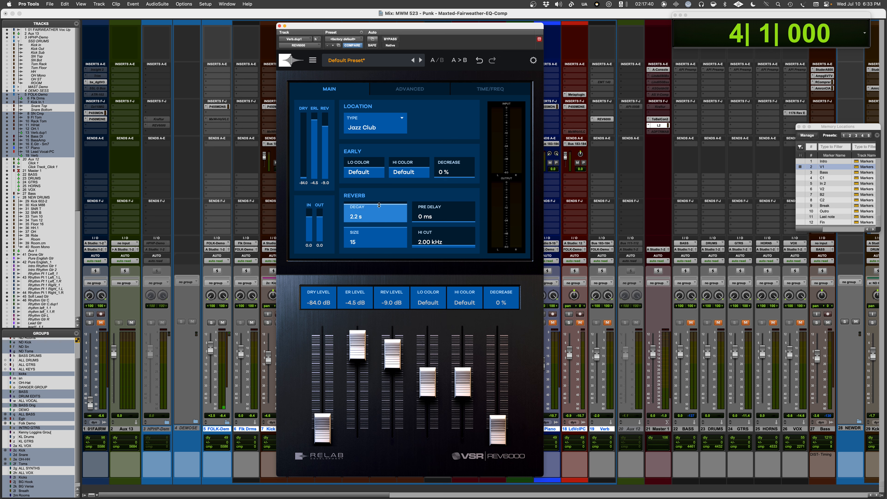
Play the song and reduce the reverb size to 4 and the decay to 0.80 s
key("space")
left_click_drag(378, 205, 368, 283)
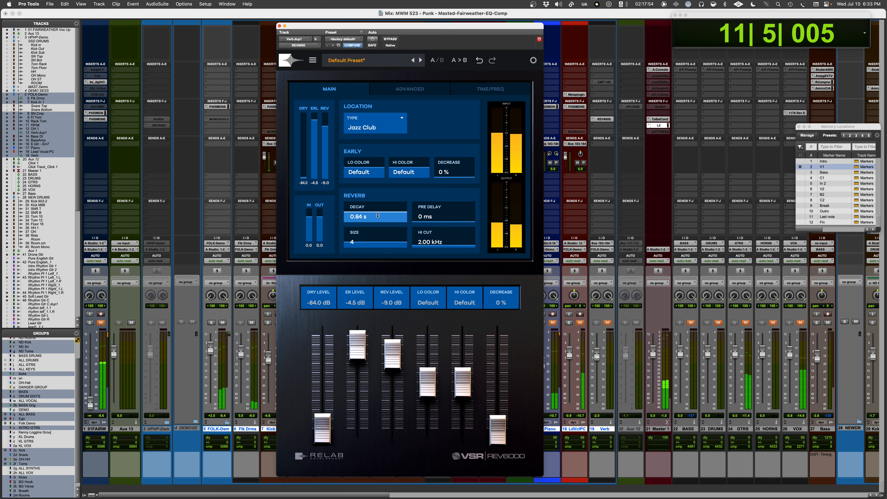
left_click_drag(364, 209, 376, 217)
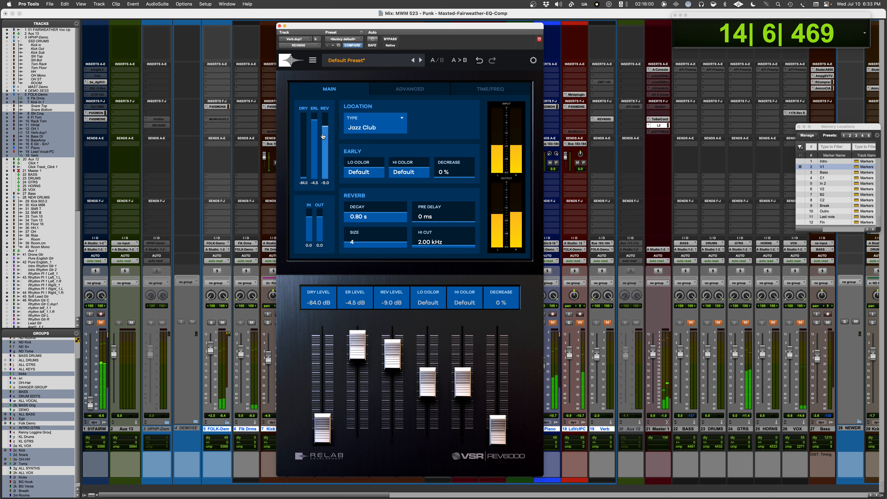
Audition with the reverb level off, then set the early reflection level to -6.3 dB and the reverb level to -11.2 dB
left_click_drag(325, 154, 329, 267)
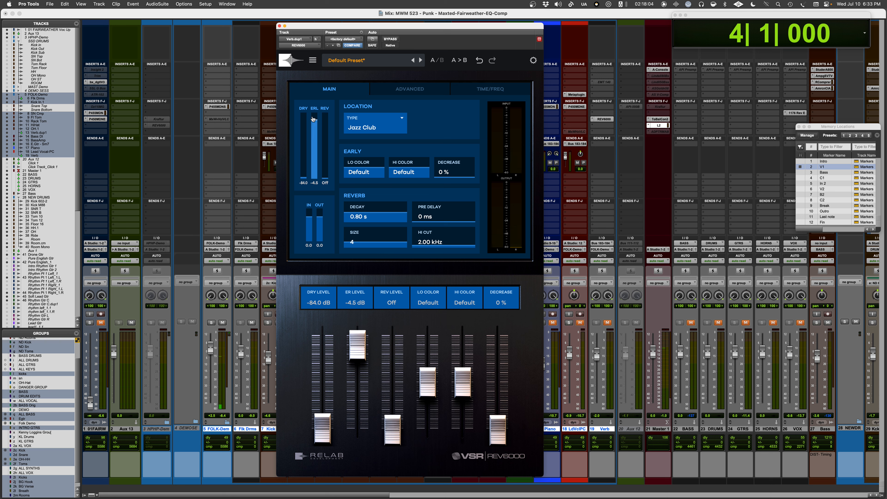
key("space")
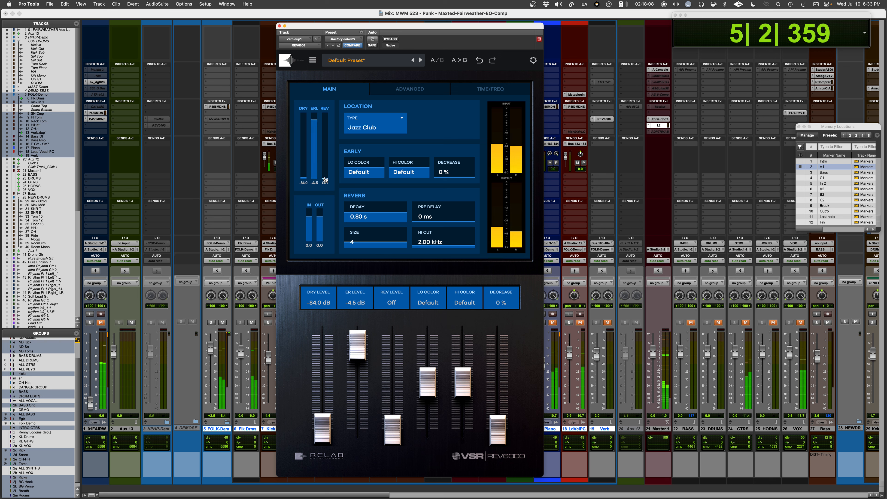
left_click_drag(325, 180, 313, 196)
key("space")
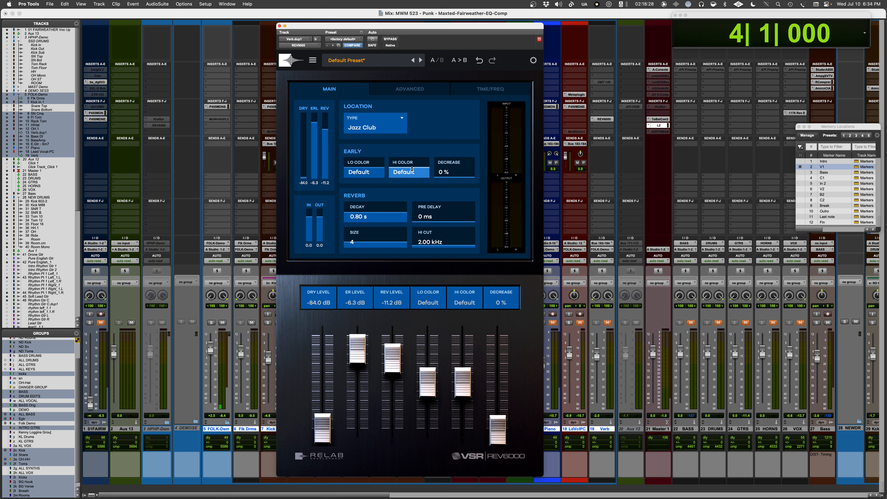
During playback, set the early Hi Color to -22 and Lo Color to 13, and shorten the decay to 0.70 s
key("space")
left_click_drag(411, 169, 364, 163)
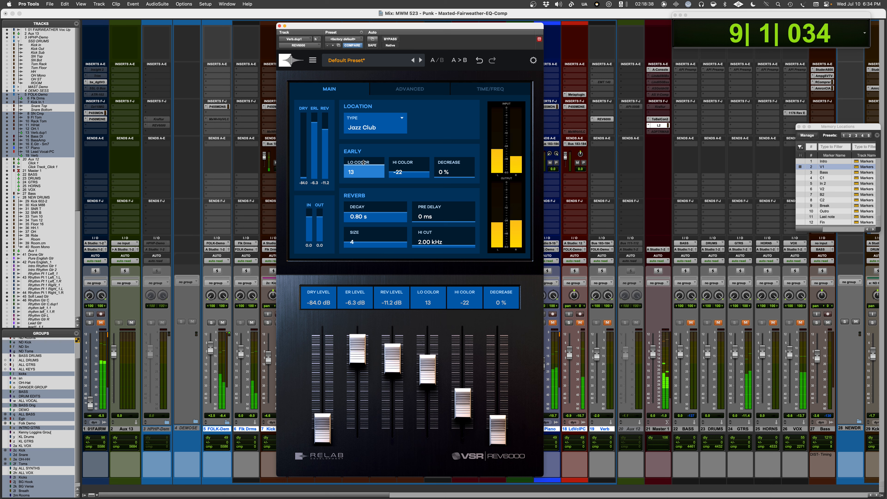
left_click_drag(374, 216, 374, 219)
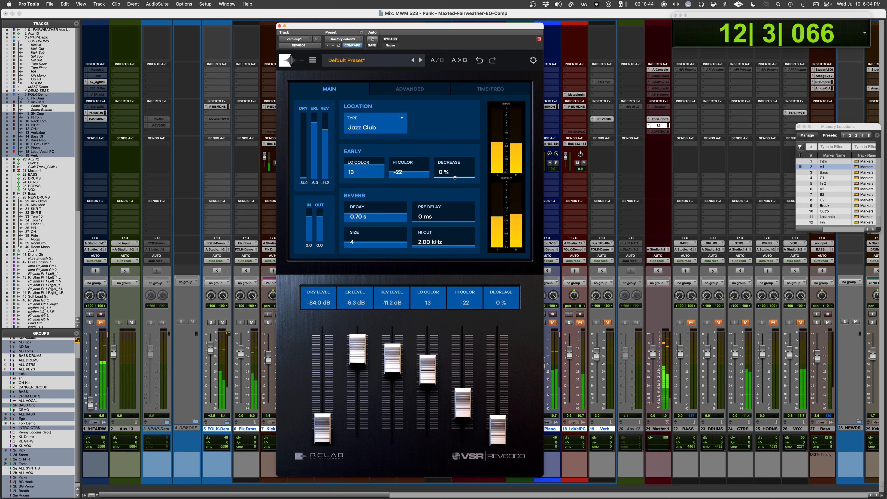
Audition an early Decrease of 41 %, then set the pre-delay to 7 ms and Decrease to 44 %
key("space")
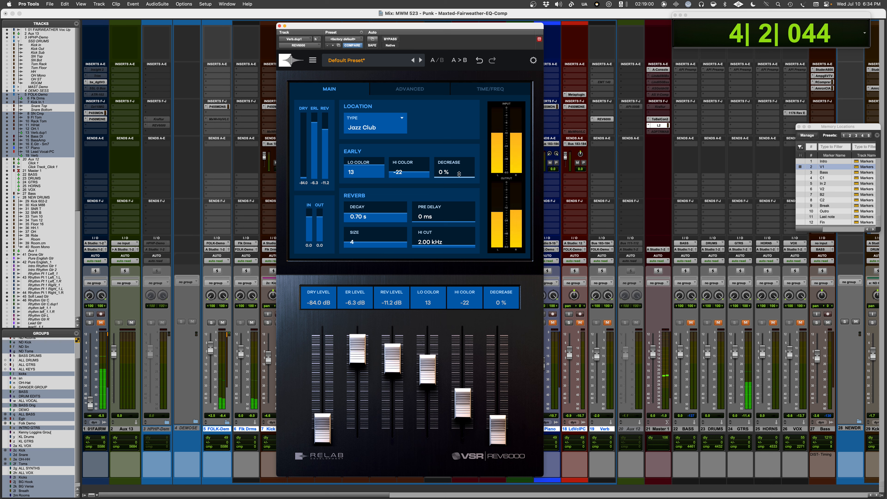
left_click_drag(459, 173, 460, 151)
key("space")
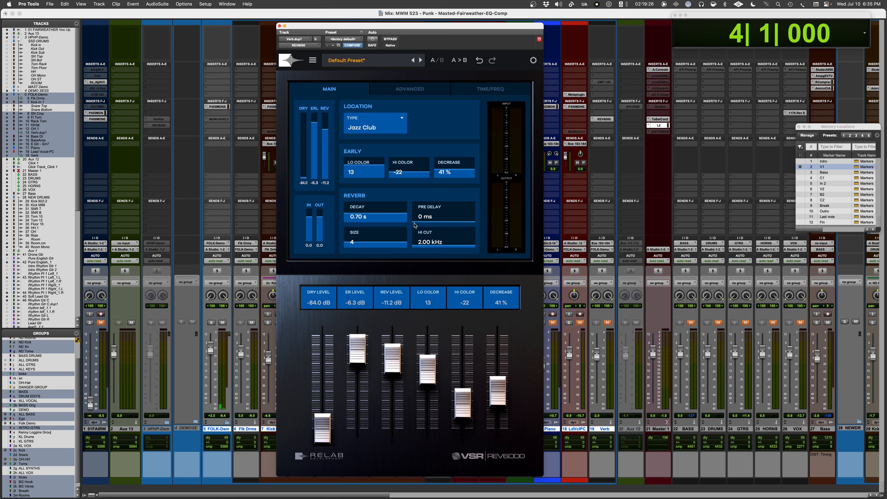
key("space")
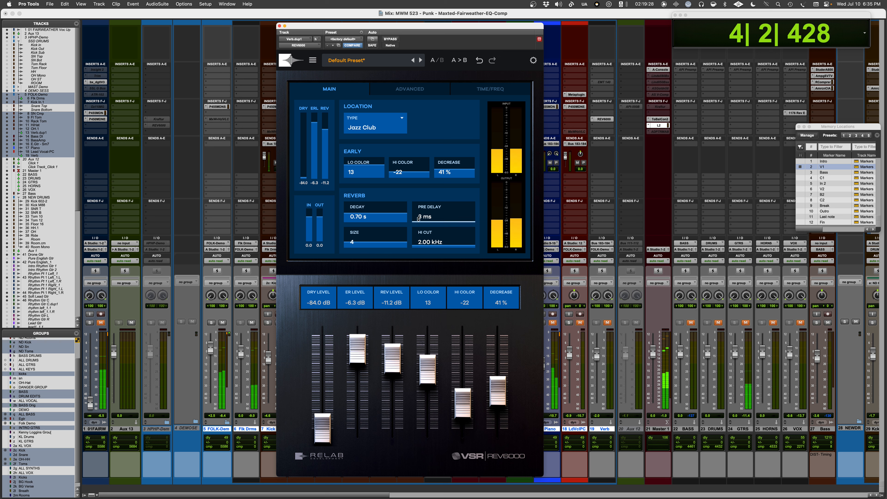
left_click_drag(418, 219, 419, 218)
mouse_move(454, 172)
left_mouse_down()
mouse_move(463, 207)
mouse_move(462, 152)
mouse_move(460, 181)
left_mouse_up()
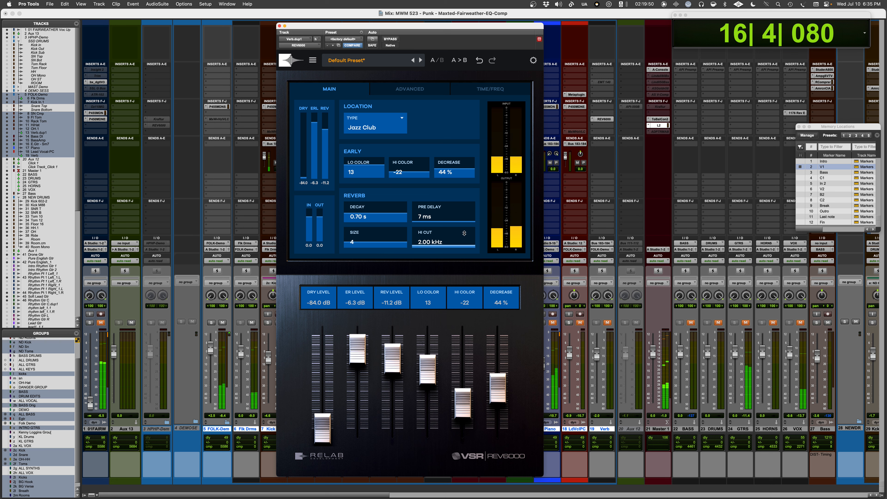
key("space")
Open the reverb's Hi Cut to 20.0 kHz, audition it, set it to 5.22 kHz, and stop playback
mouse_move(448, 243)
left_mouse_down()
mouse_move(449, 216)
mouse_move(458, 229)
left_mouse_up()
key("space")
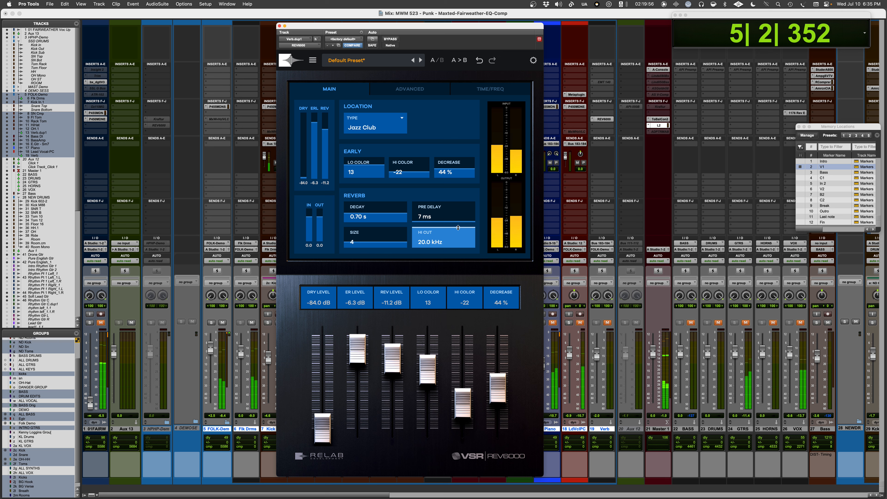
left_click_drag(457, 229, 452, 275)
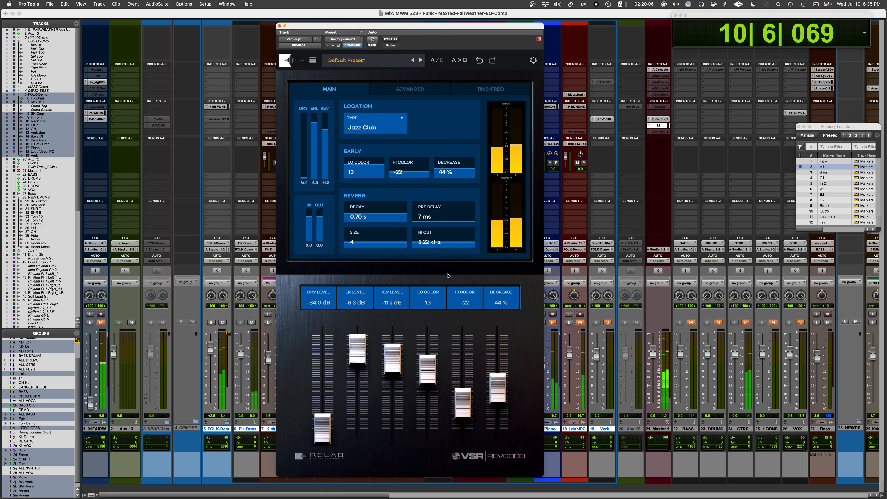
key("space")
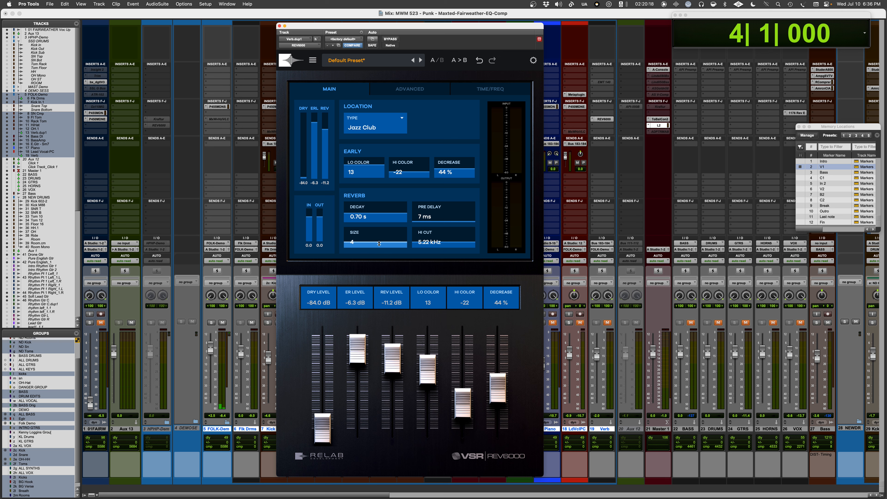
During playback, audition reverb sizes of 3 and 1, then set the reverb size to 2
key("space")
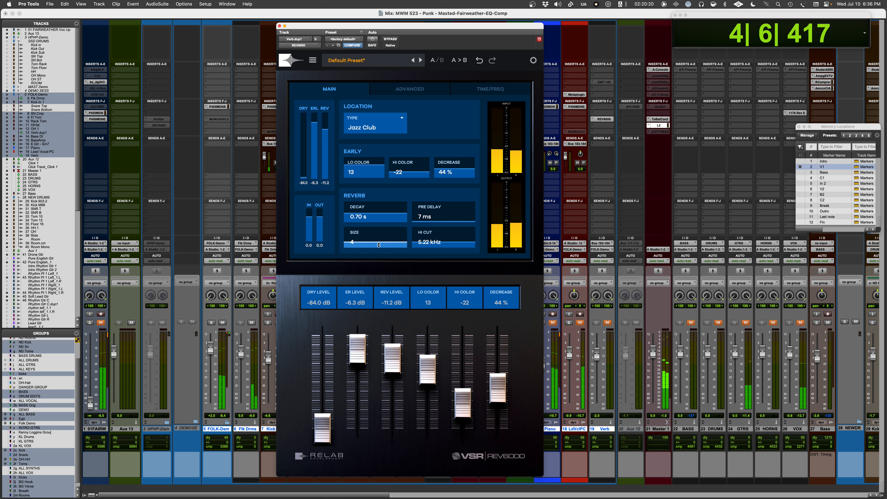
left_click_drag(378, 245, 378, 246)
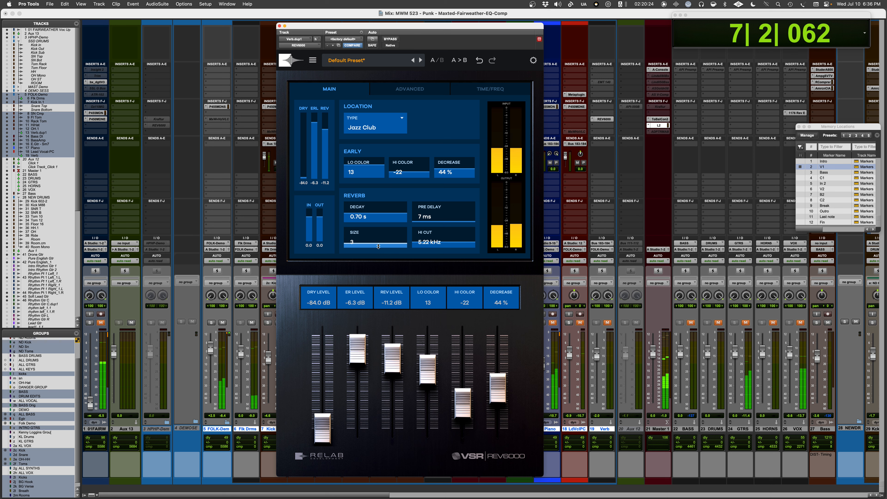
left_click_drag(377, 249, 376, 253)
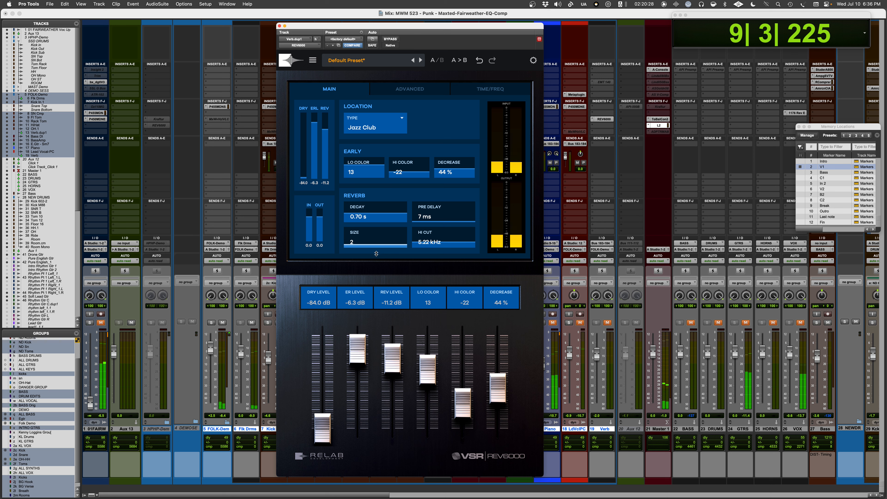
left_click_drag(376, 254, 375, 257)
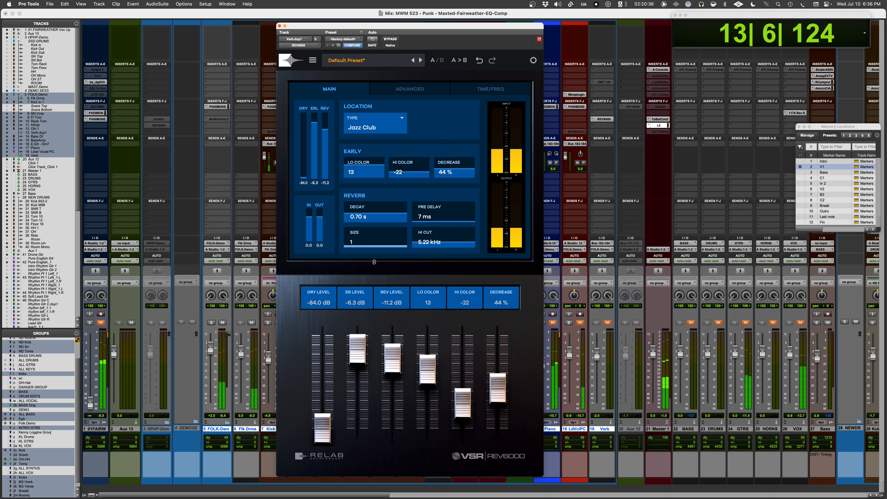
left_click_drag(374, 258, 375, 256)
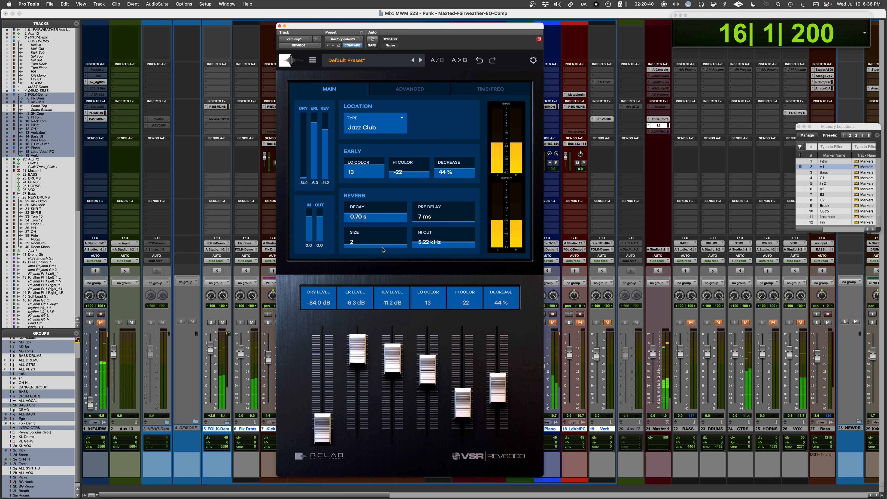
Shorten the decay to 0.54 s, set the early Decrease to 24 %, and stop playback
left_click_drag(374, 210, 373, 215)
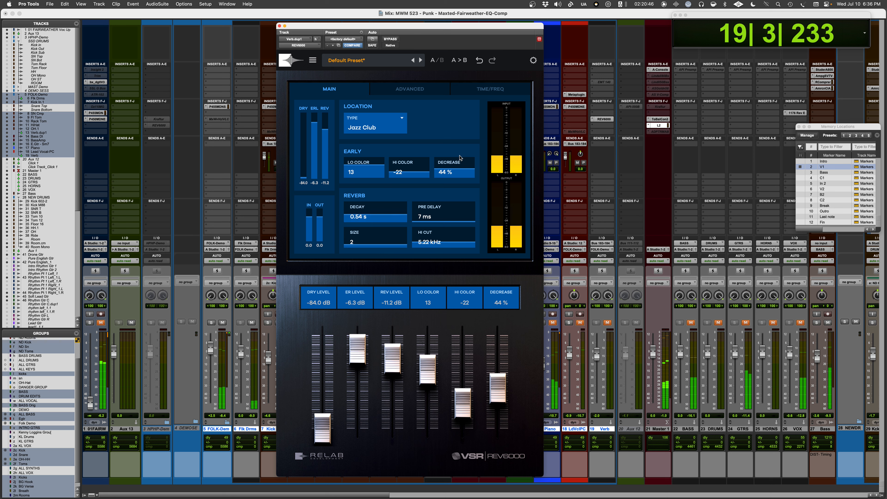
left_click_drag(454, 172, 470, 142)
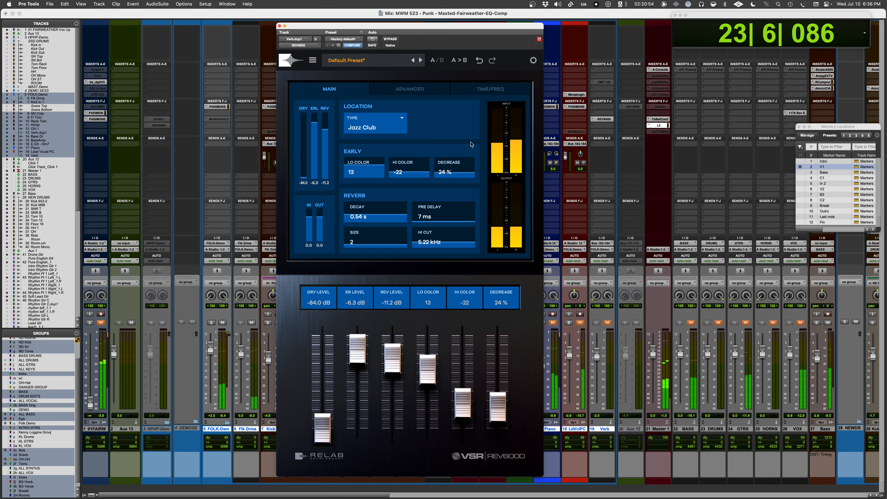
key("space")
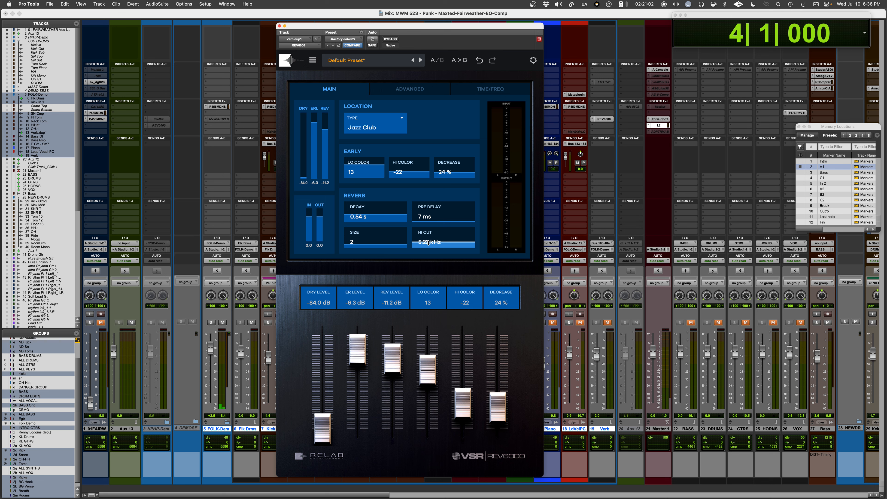
Set the reverb size to 4 in the main parameters and bring up the advanced parameters
left_click(410, 90)
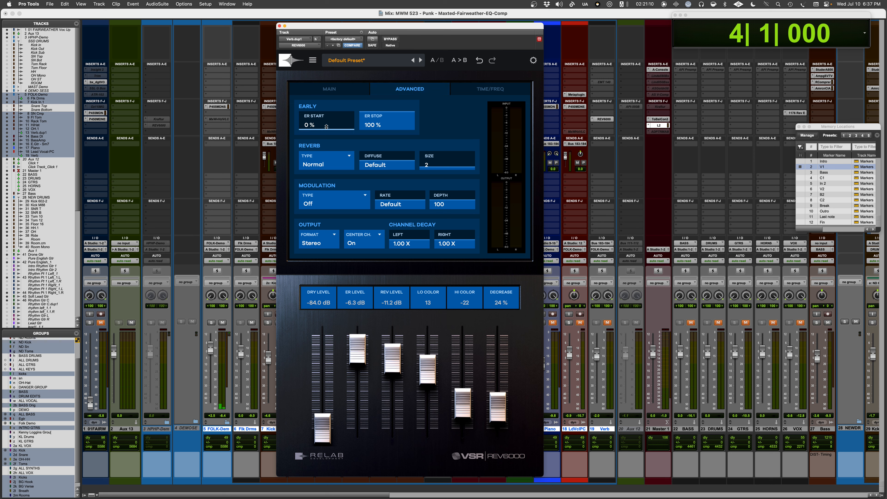
left_click(337, 90)
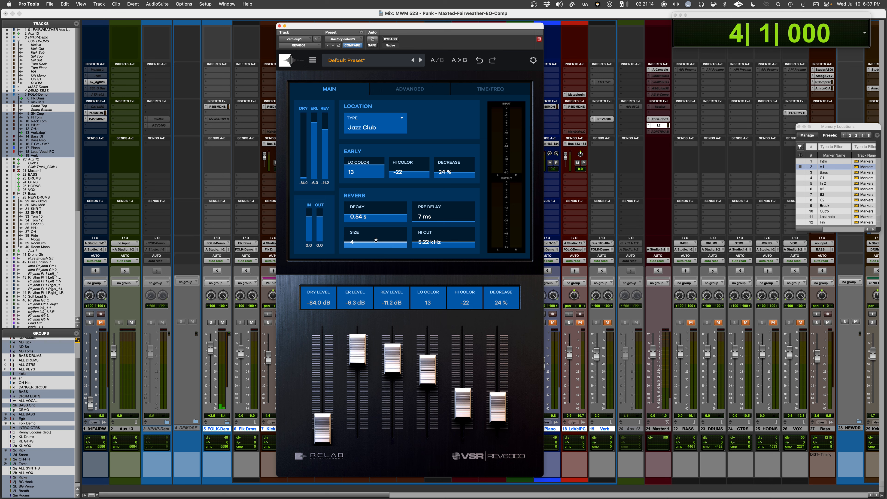
left_click(413, 88)
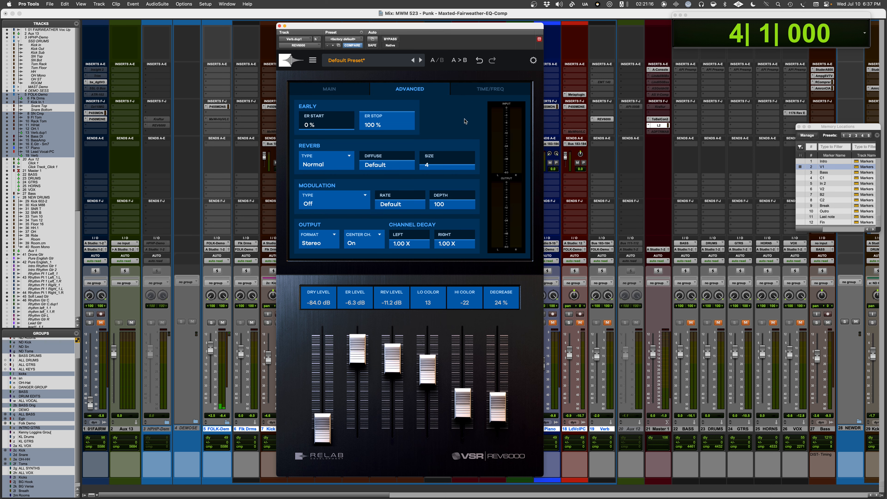
Audition ER Start at 100 % and 18 %, stop playback, and reset ER Start to its default of 0 %
key("space")
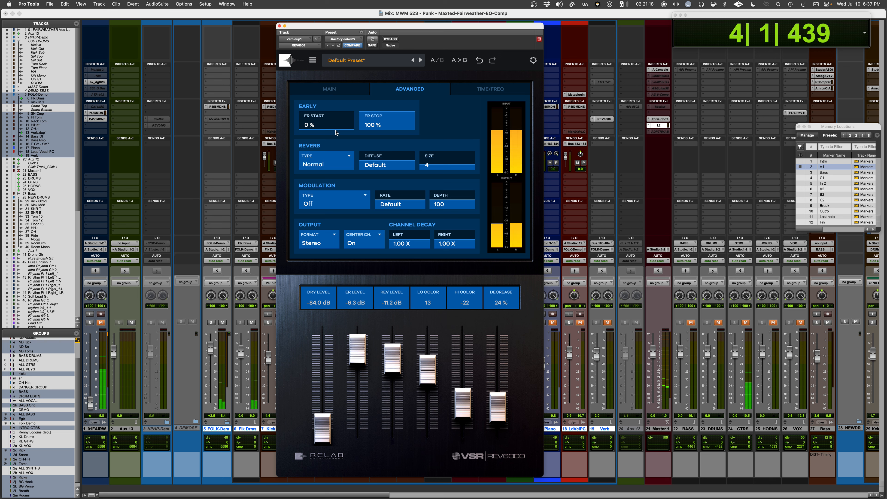
left_click_drag(337, 127, 342, 50)
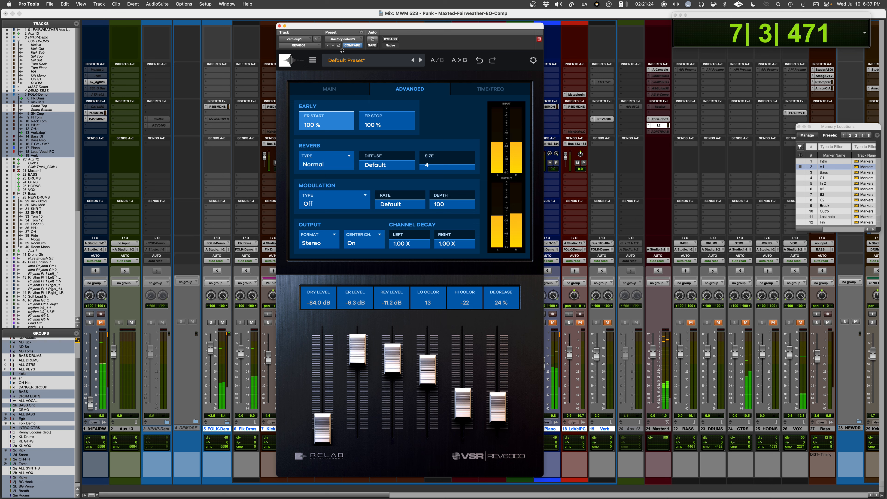
left_click_drag(343, 51, 329, 111)
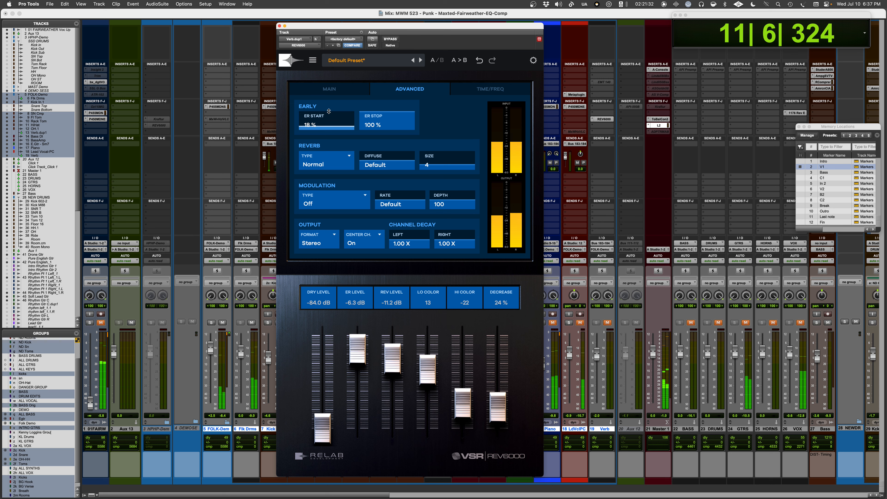
key("space")
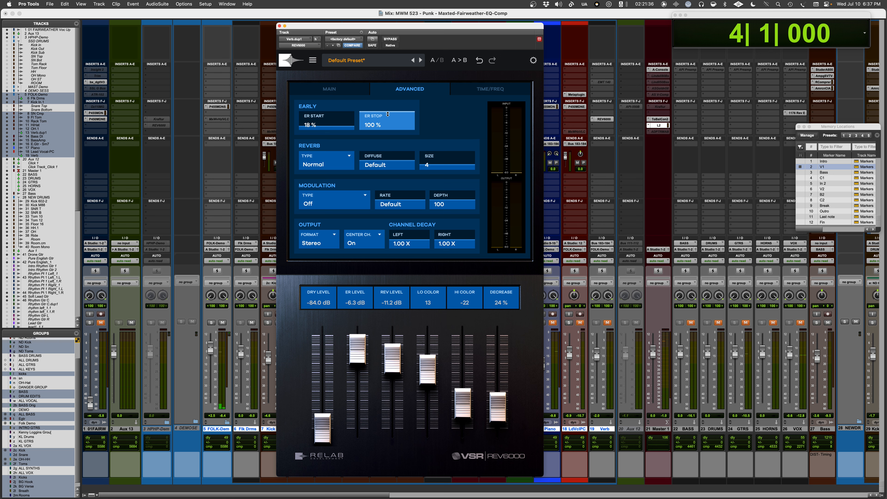
left_click(327, 123, "alt")
Audition an ER Stop of 24 %, then try ER Stop at 93 % with ER Start at 19 % and stop playback
key("space")
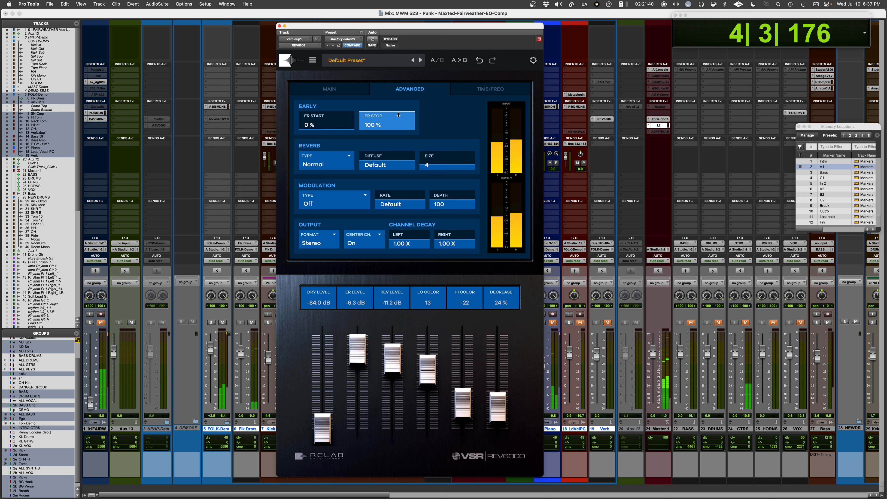
left_click_drag(399, 117, 394, 165)
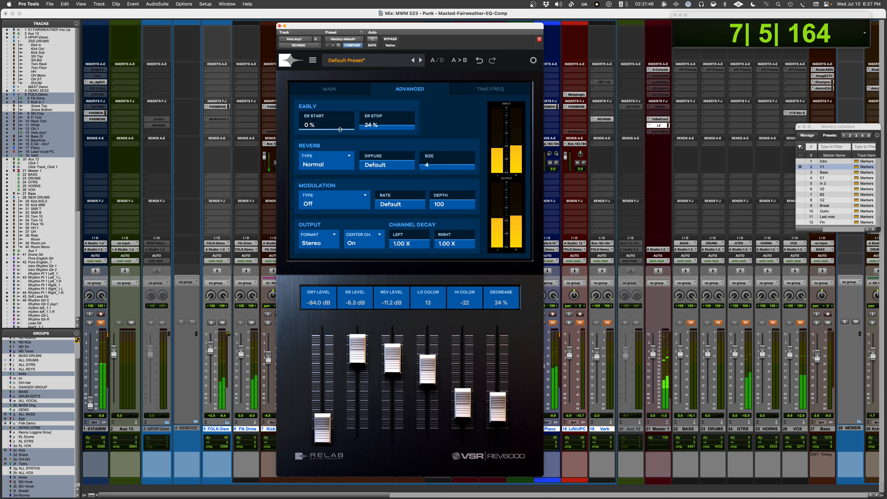
mouse_move(340, 129)
left_mouse_down()
mouse_move(341, 112)
mouse_move(333, 139)
left_mouse_up()
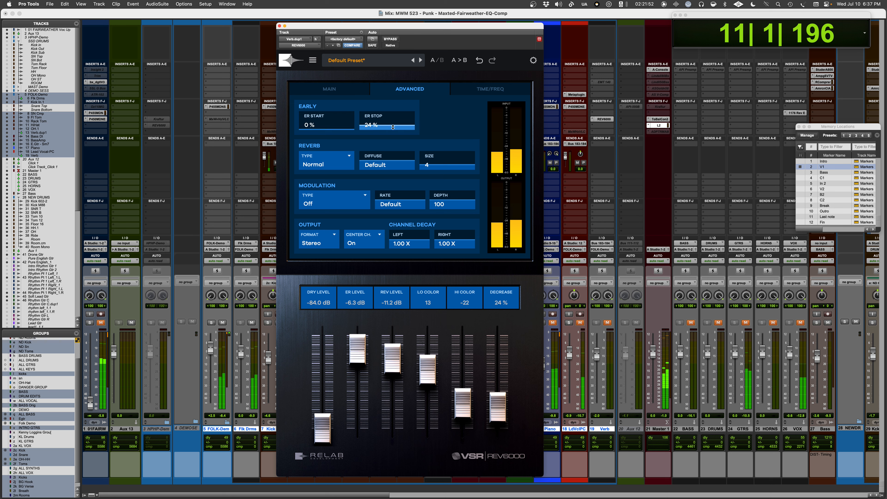
left_click_drag(393, 127, 392, 105)
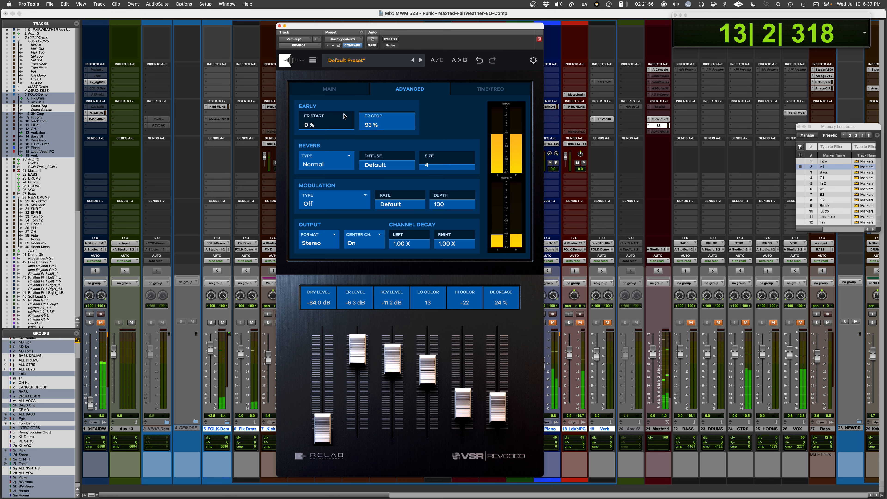
left_click_drag(342, 132, 341, 116)
key("space")
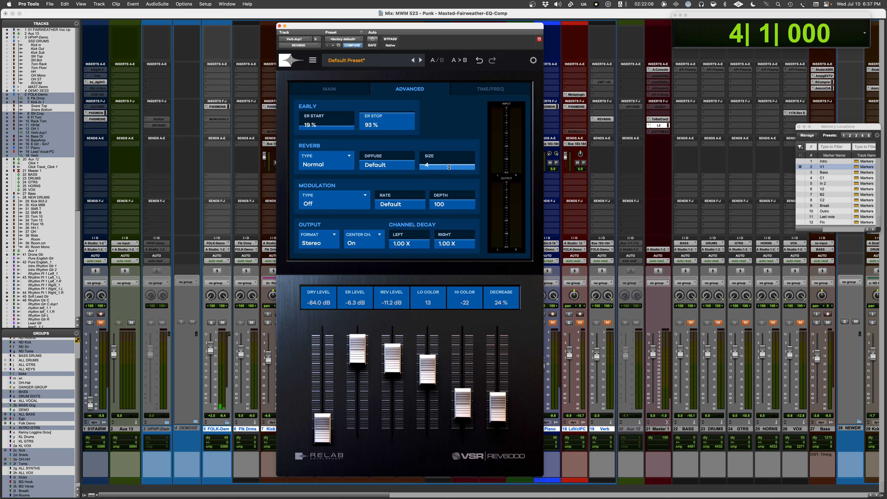
During playback, set the reverb size to 2 and narrow the early reflections to ER Start 27 % and ER Stop 74 %
key("space")
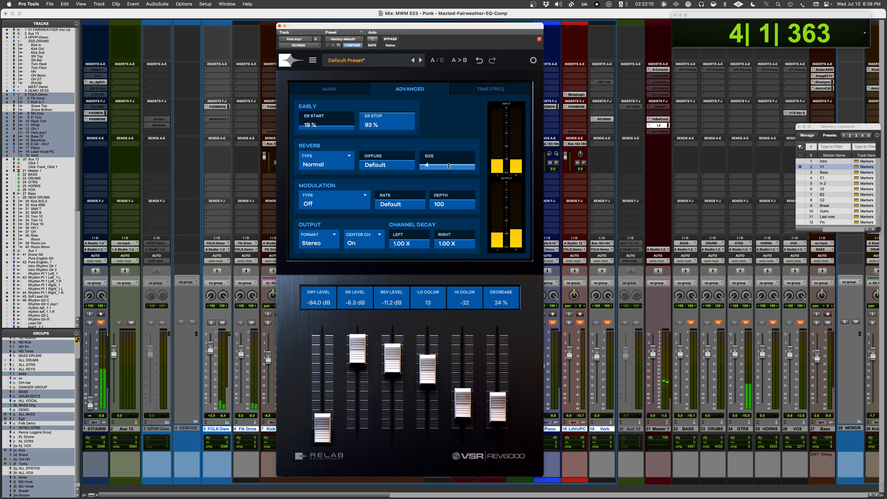
left_click_drag(449, 167, 450, 173)
left_click_drag(330, 125, 331, 120)
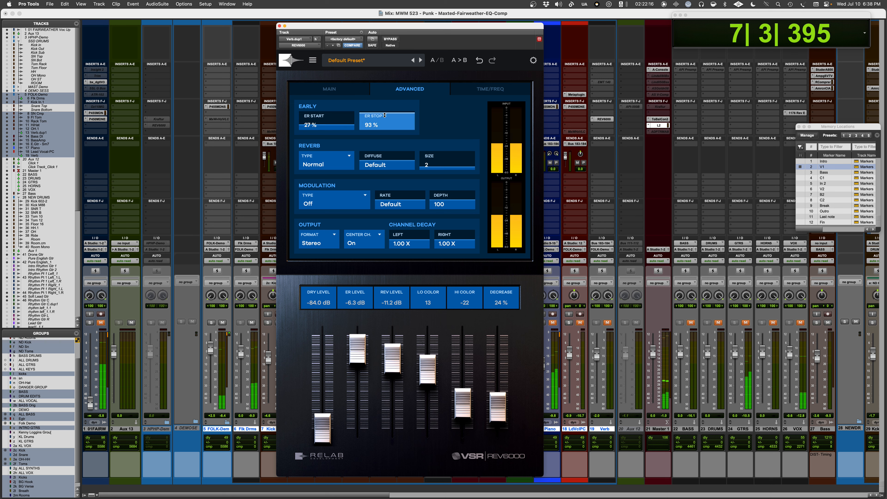
left_click_drag(384, 115, 386, 129)
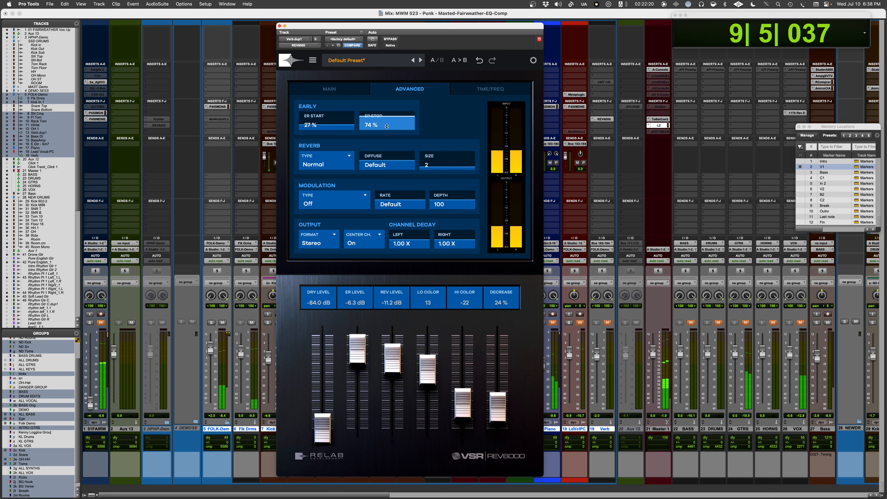
Reset ER Stop to 100 % and ER Start to 0 %, then raise ER Start to 12 % and stop playback
left_click(387, 126, "alt")
left_click(327, 124, "alt")
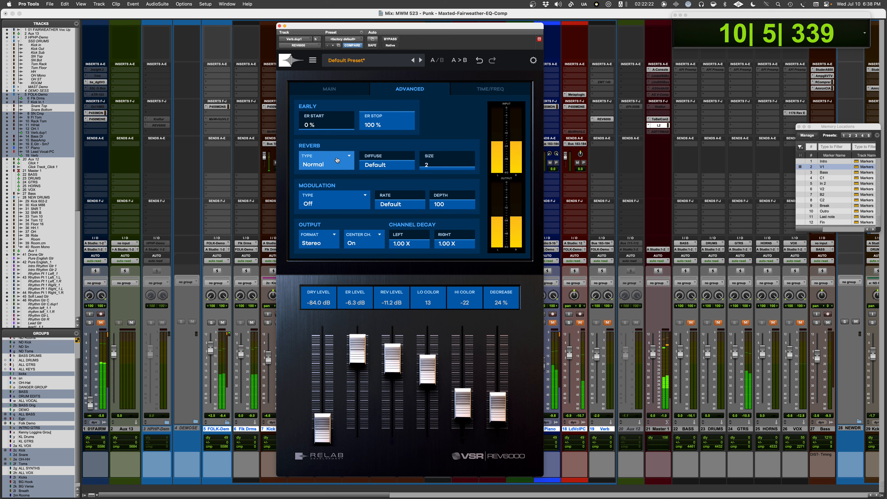
left_click_drag(332, 126, 331, 122)
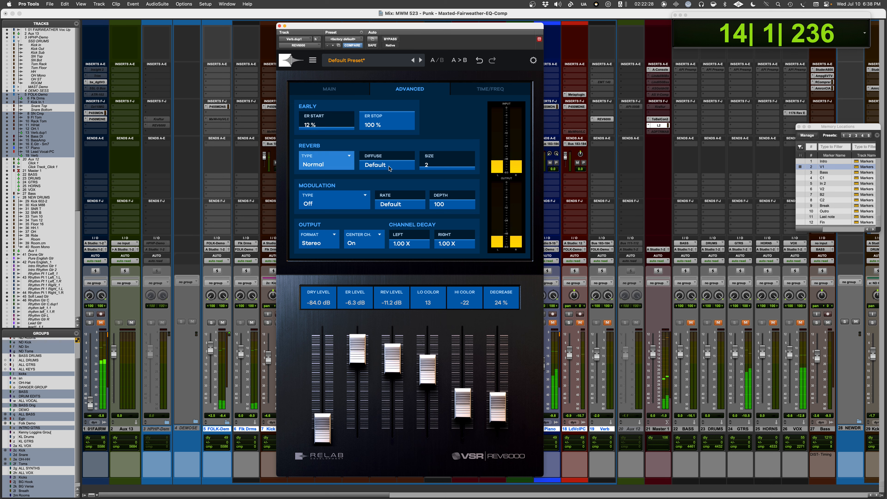
key("space")
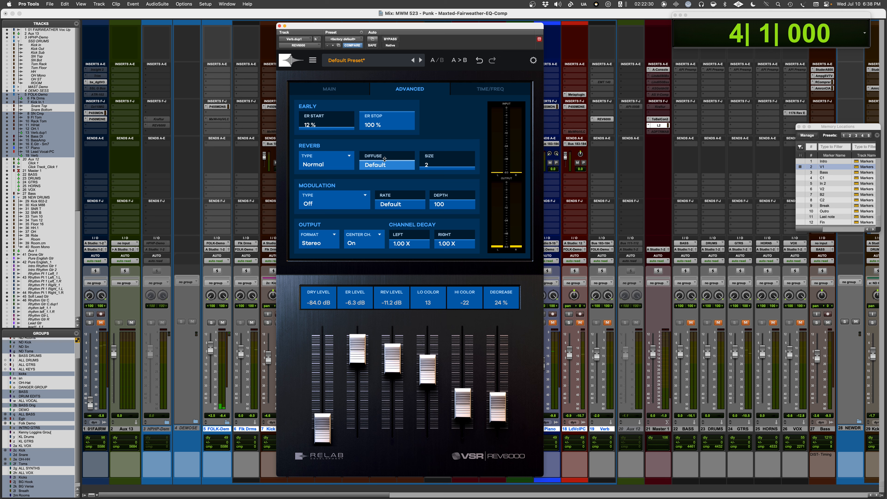
During playback, audition the reverb's Diffuse at 25 and -25, then set it to -15
key("space")
left_click_drag(387, 160, 388, 117)
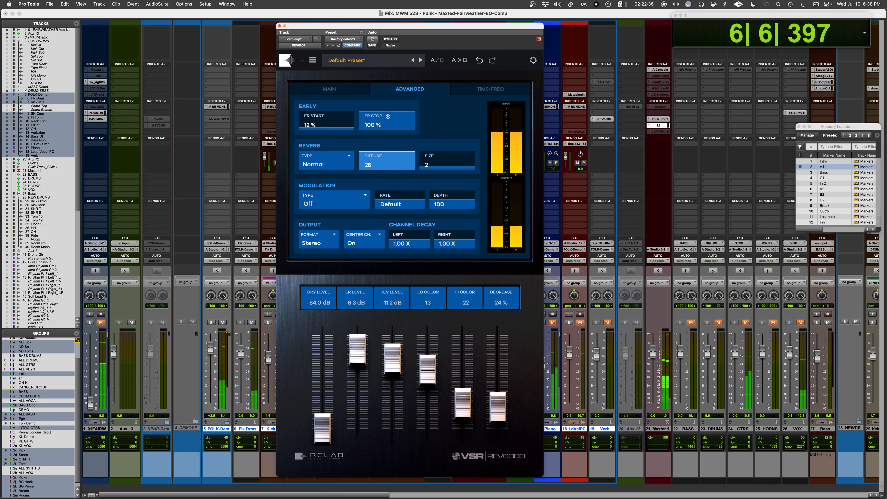
left_click_drag(387, 116, 385, 198)
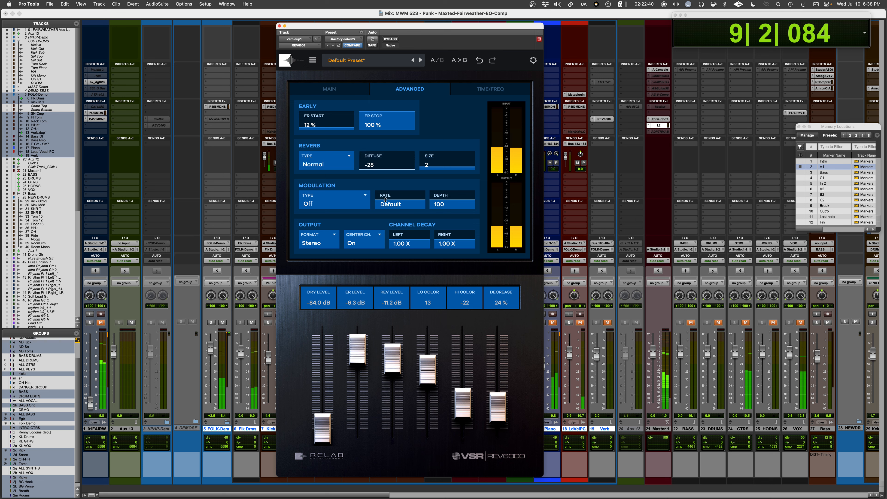
left_click_drag(385, 199, 385, 191)
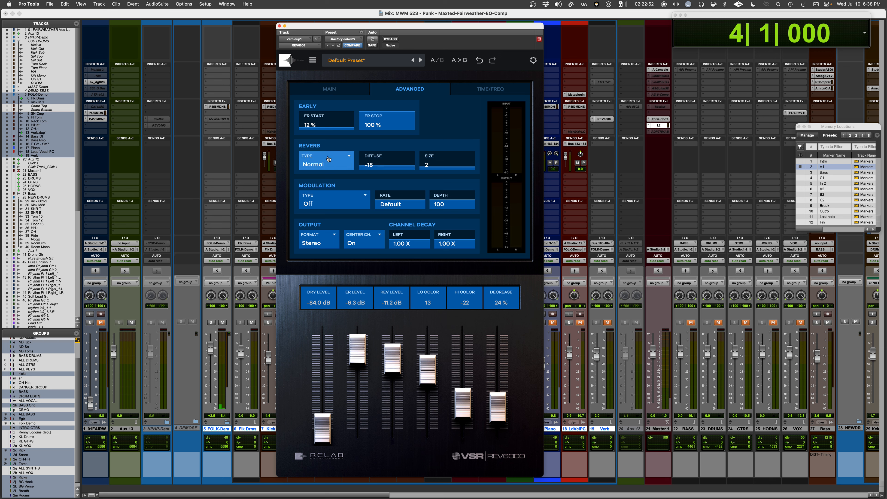
Compare the Colored and Normal reverb types during playback, leaving the type set to Colored
left_click(345, 159)
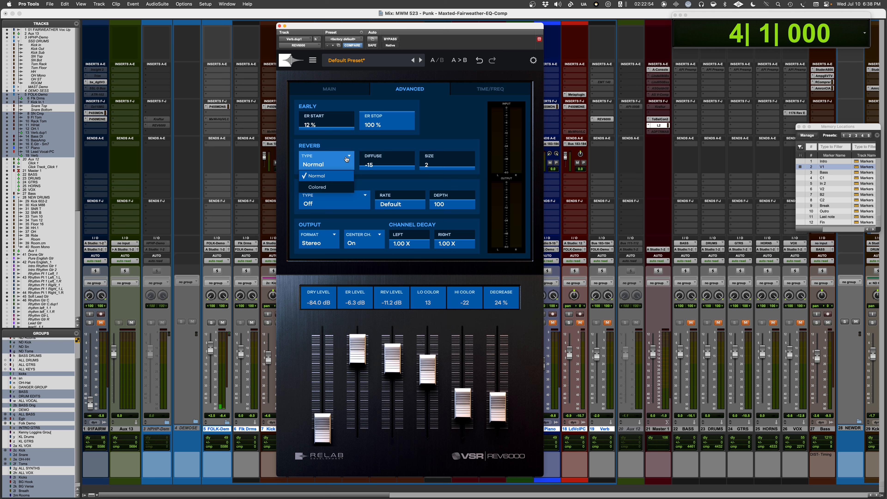
left_click(323, 188)
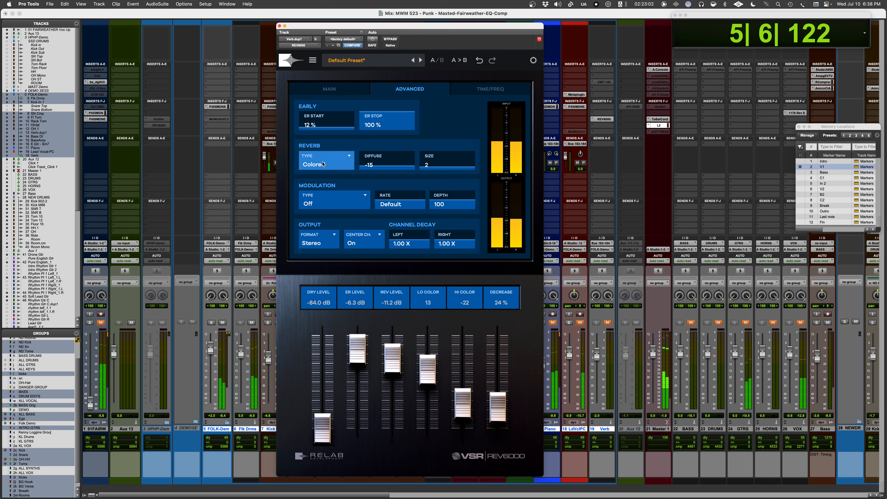
left_click(324, 164)
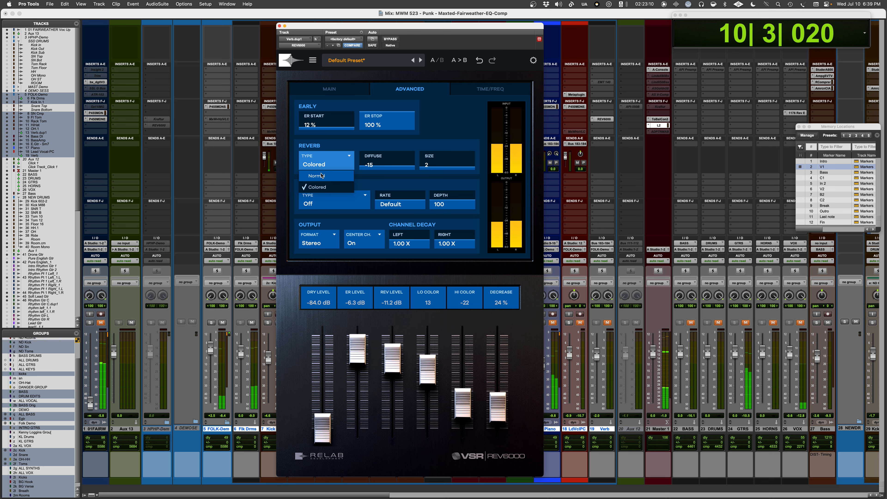
left_click(322, 176)
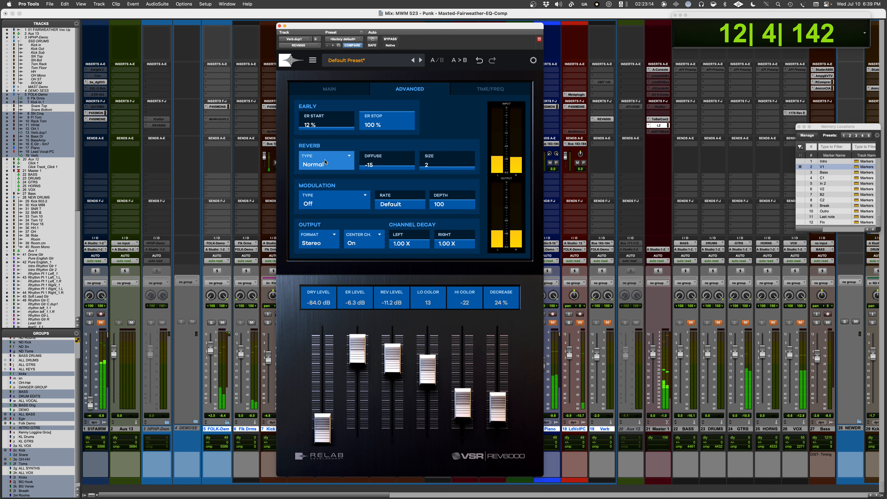
left_click(324, 159)
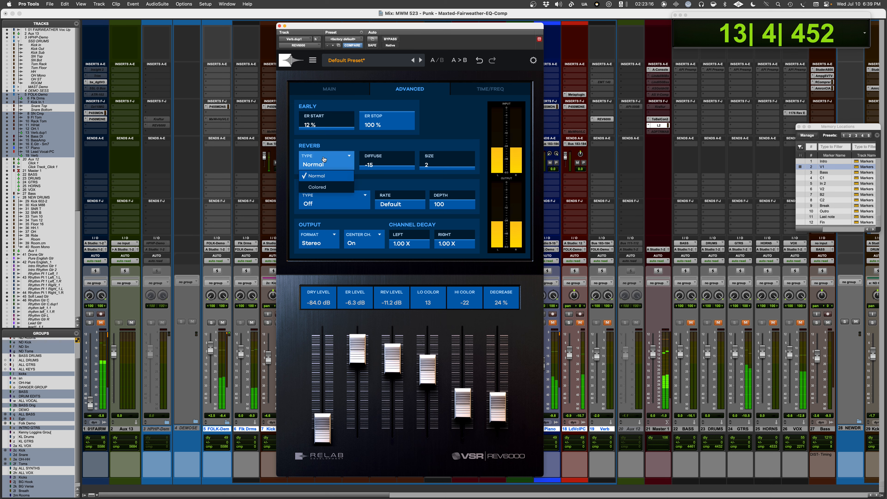
left_click(320, 187)
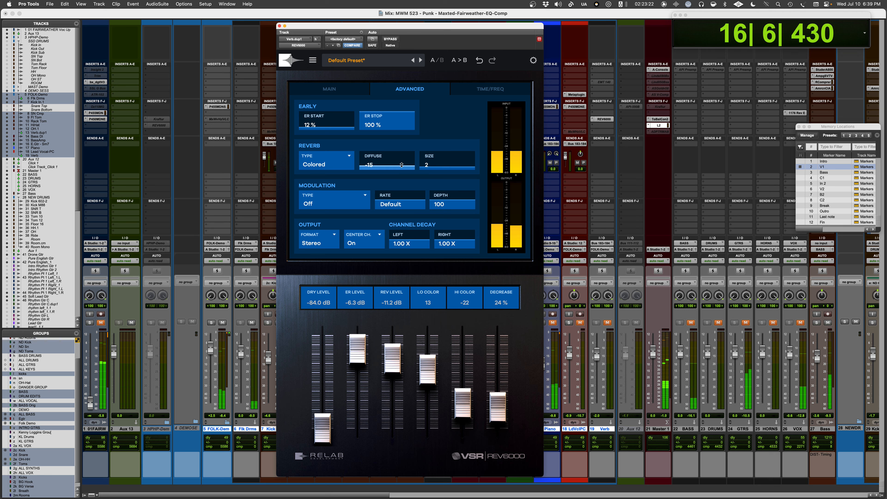
During playback, set Diffuse to 11 and compare the Normal and Colored reverb types, ending on Colored
left_click_drag(411, 155, 402, 133)
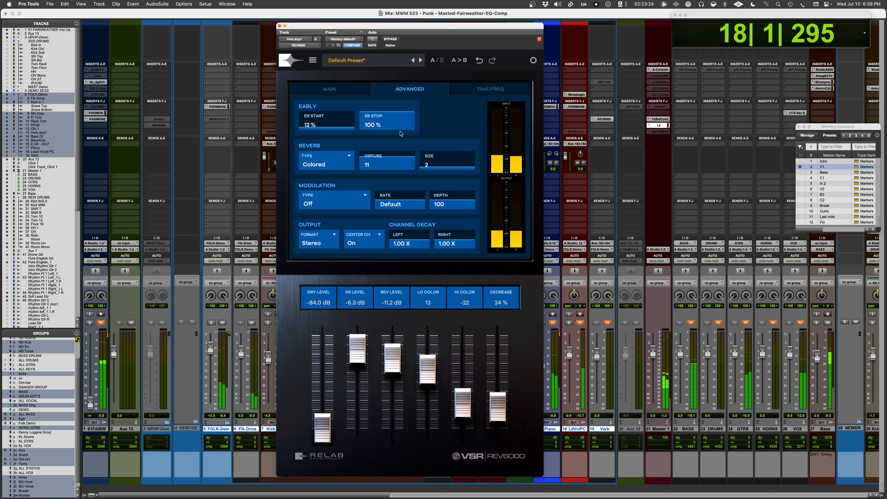
left_click(342, 159)
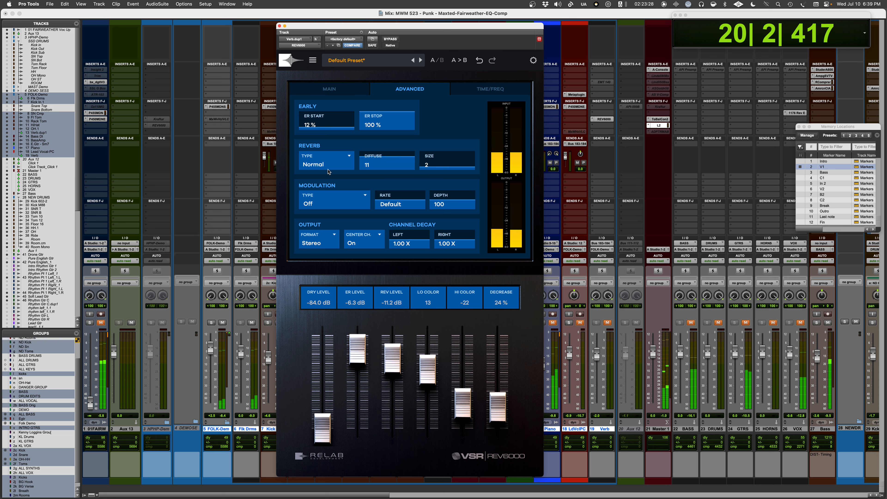
left_click(338, 156)
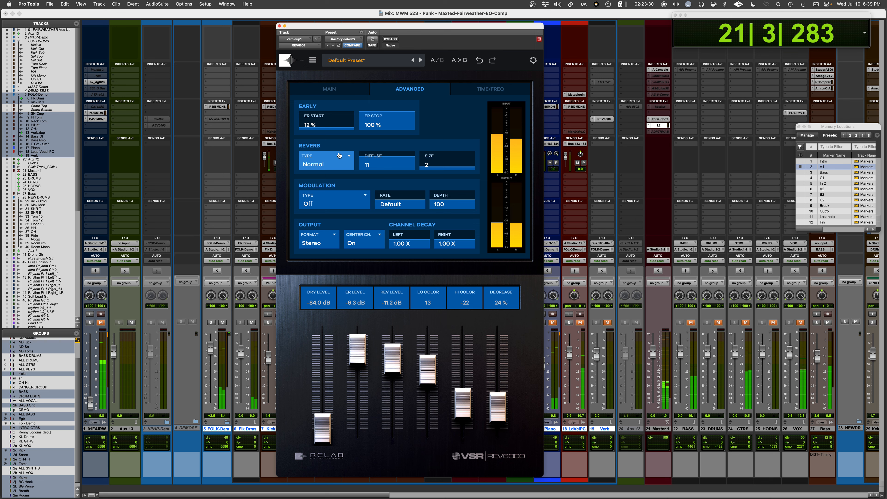
left_click(338, 156)
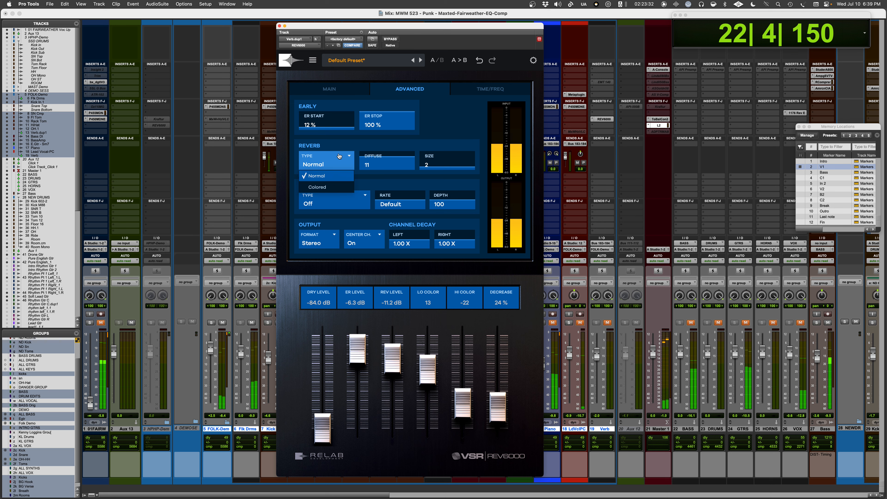
left_click(327, 189)
Set the reverb's Diffuse to -10 and stop playback, keeping the Colored reverb type
left_click_drag(387, 164, 387, 185)
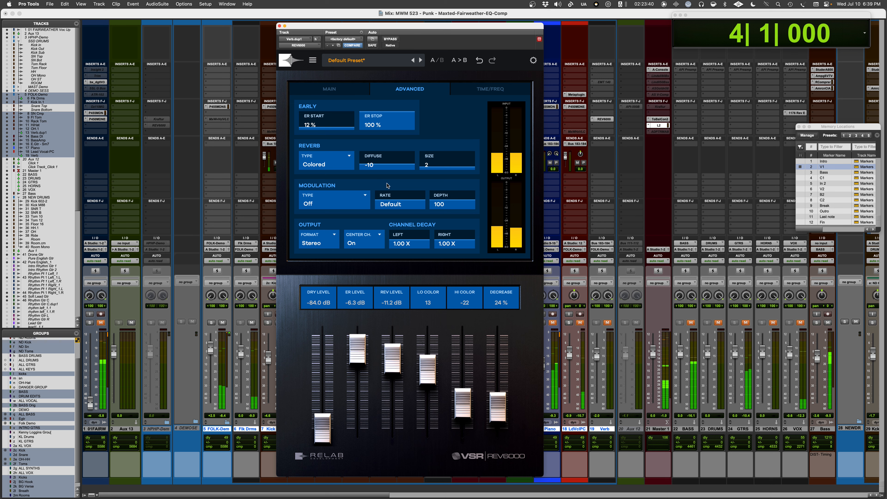
key("space")
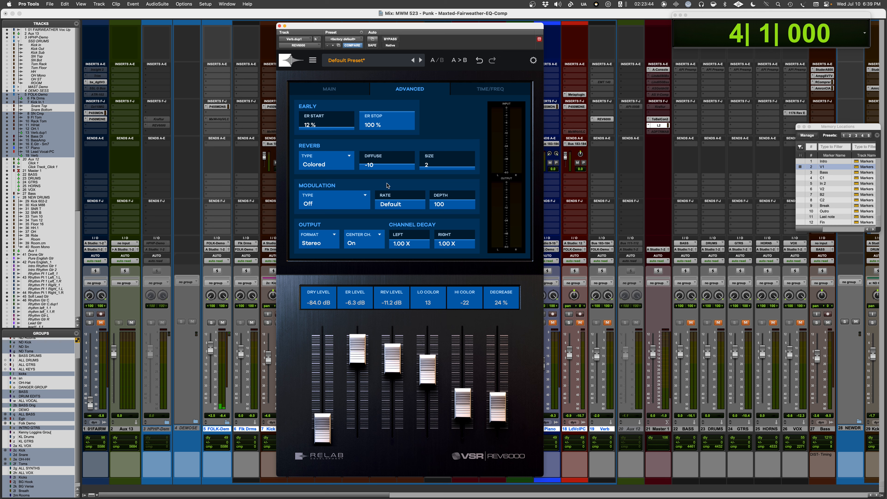
left_click(342, 155)
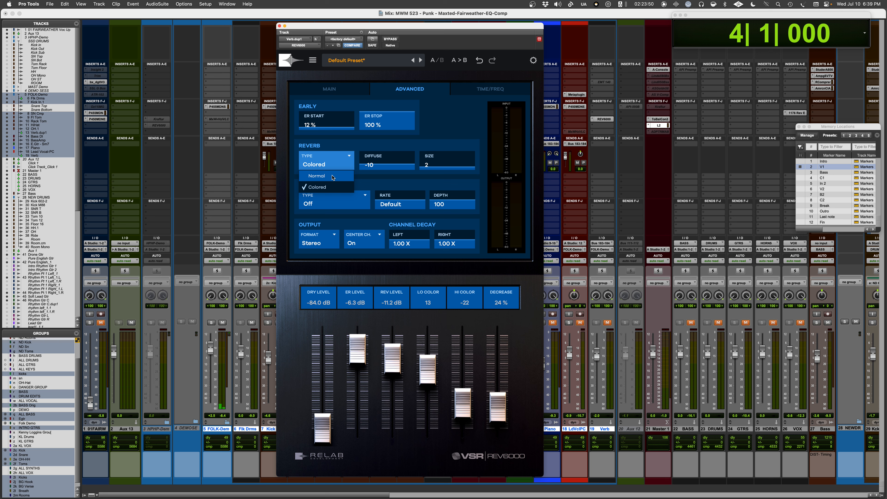
left_click(463, 134)
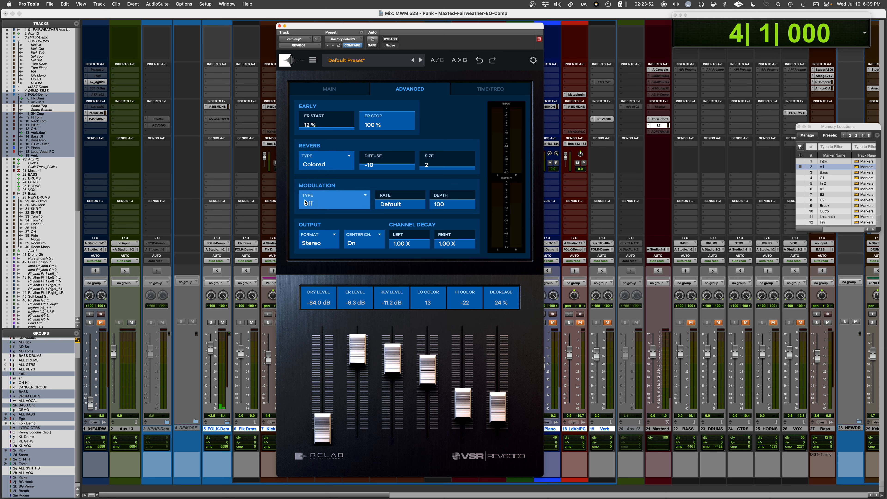
Set the modulation to Left/Right with Rate 1 and Depth 200, and start playback
left_click(362, 199)
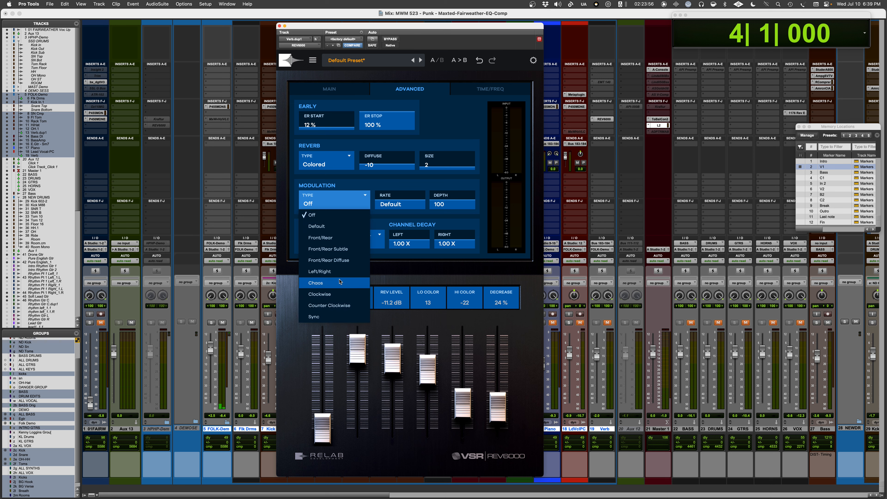
left_click(329, 272)
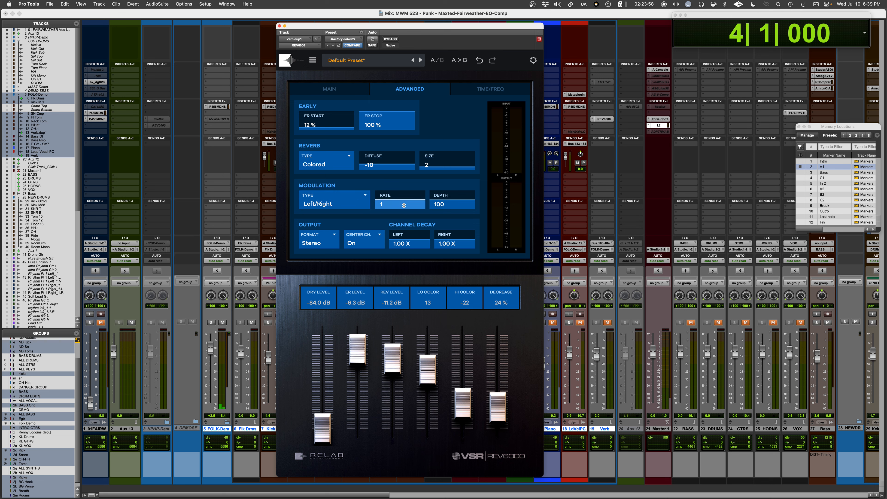
left_click_drag(405, 188, 401, 232)
key("space")
Compare the reverb with modulation Off and with Left/Right modulation during playback
left_click(328, 205)
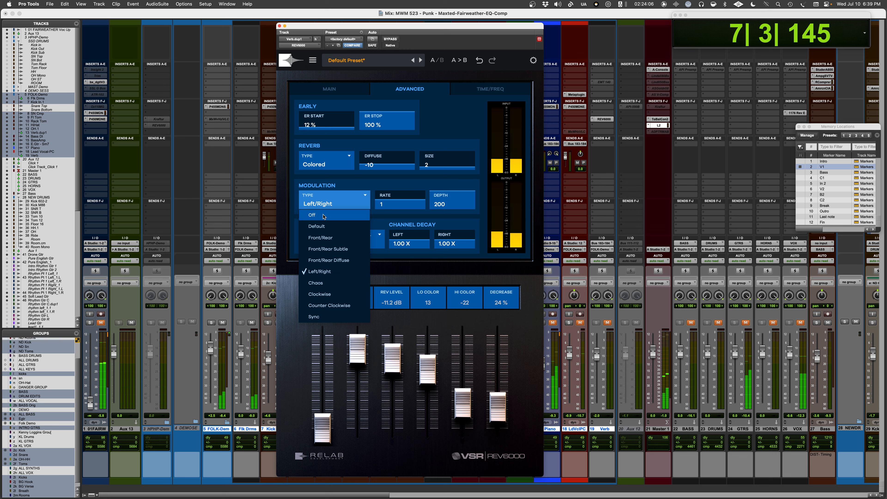
left_click(332, 214)
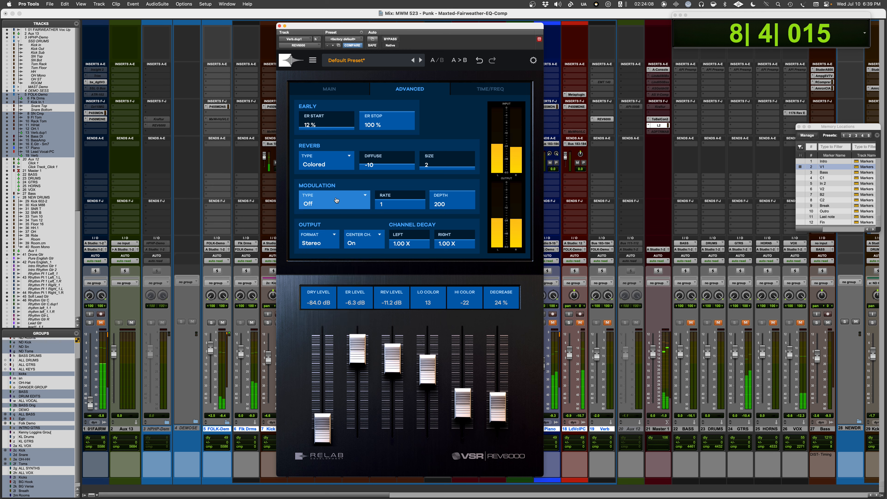
left_click(337, 200)
left_click(336, 271)
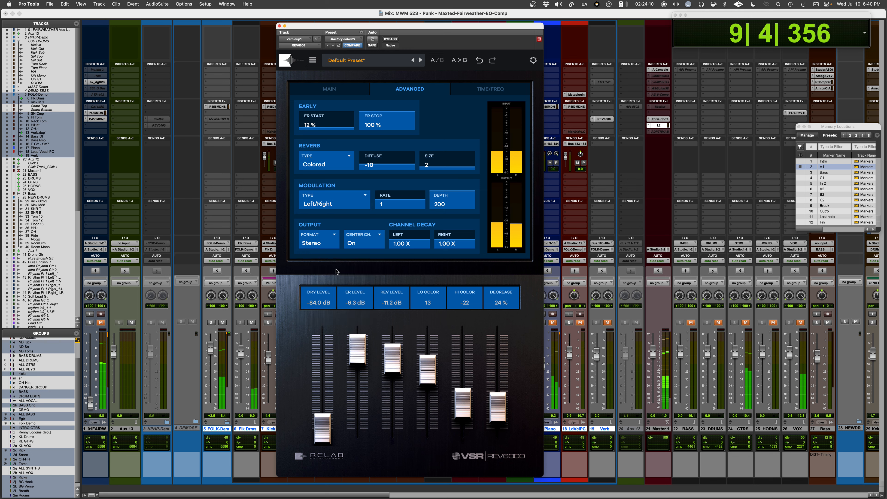
Audition the Clockwise, Sync and Front/Rear modulation types, settle on Chaos and stop playback
left_click(333, 198)
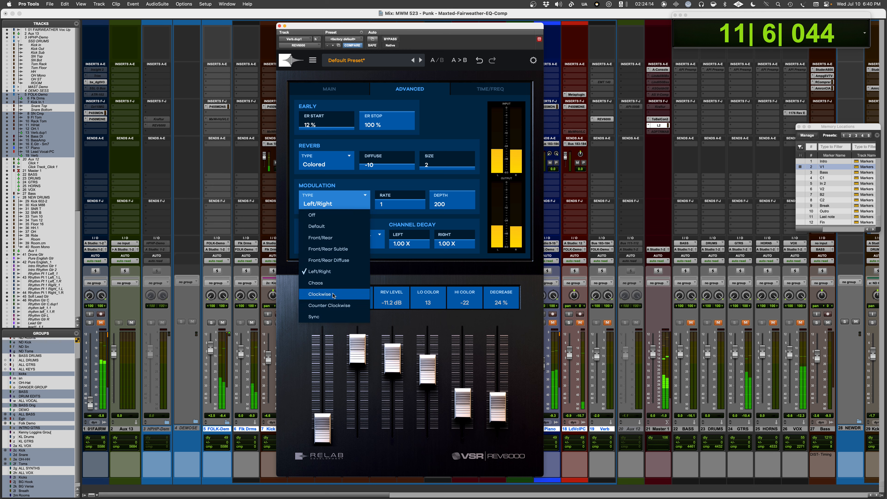
left_click(344, 295)
left_click(334, 206)
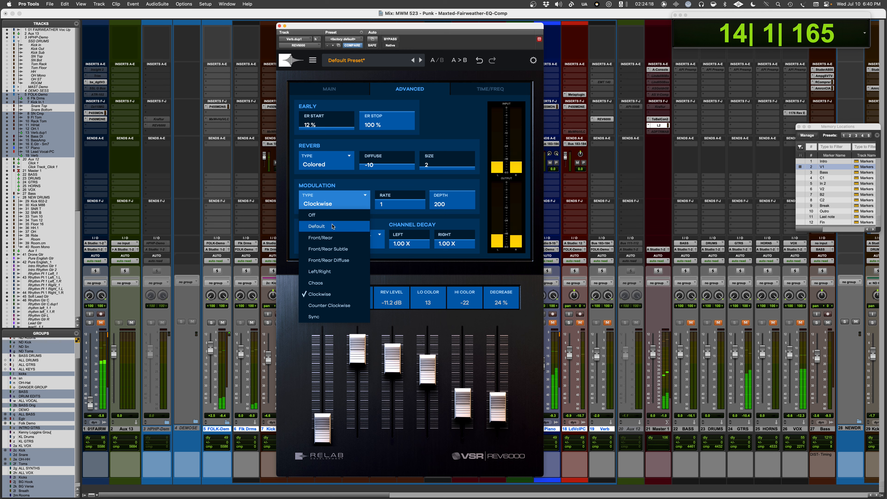
left_click(321, 316)
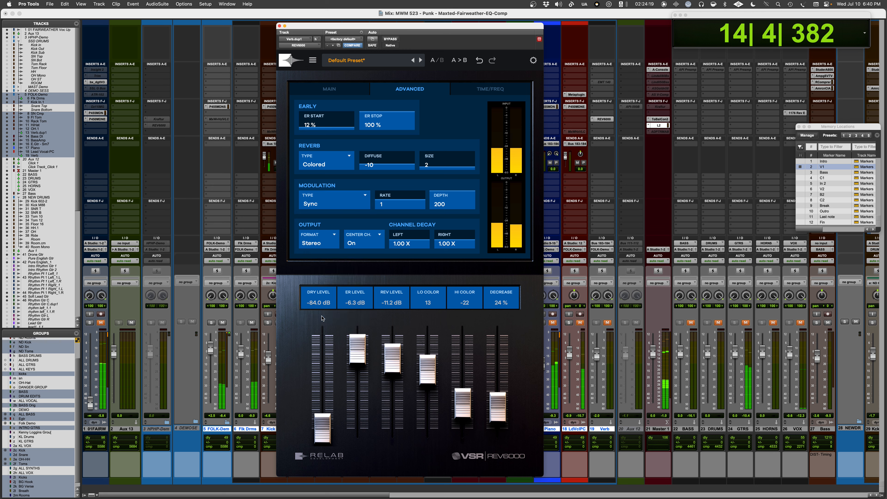
left_click(328, 205)
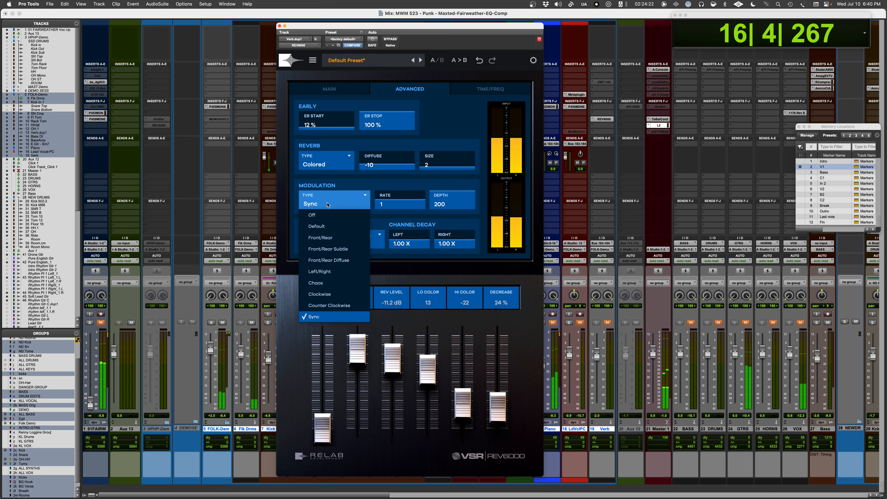
left_click(337, 242)
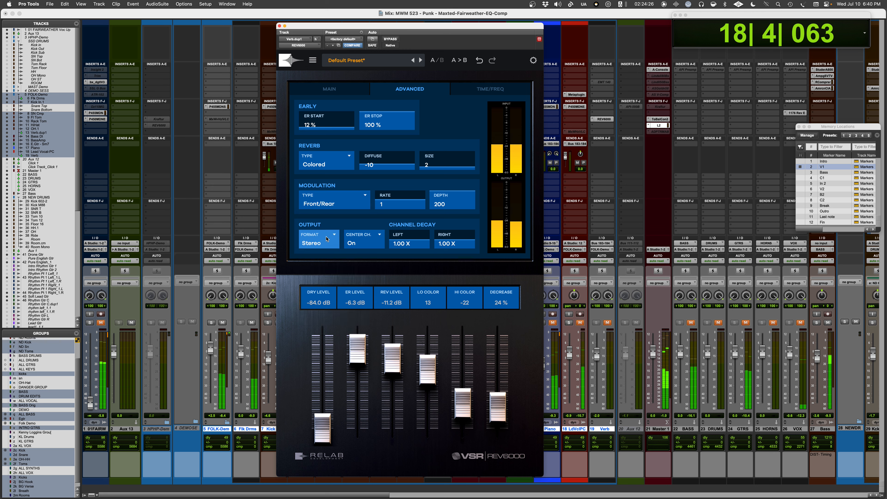
left_click(338, 204)
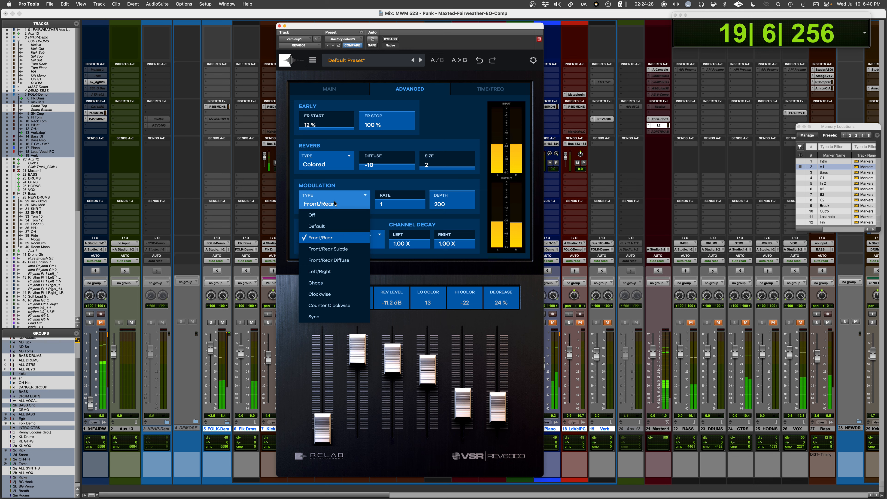
left_click(342, 286)
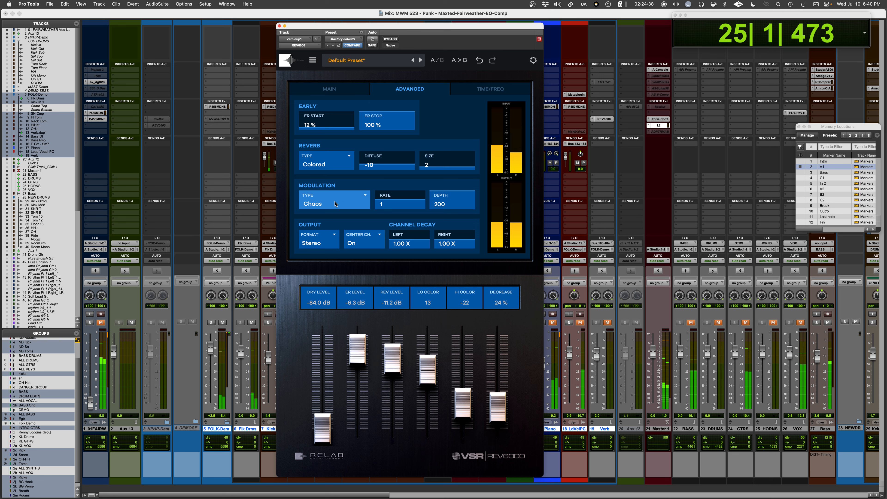
key("space")
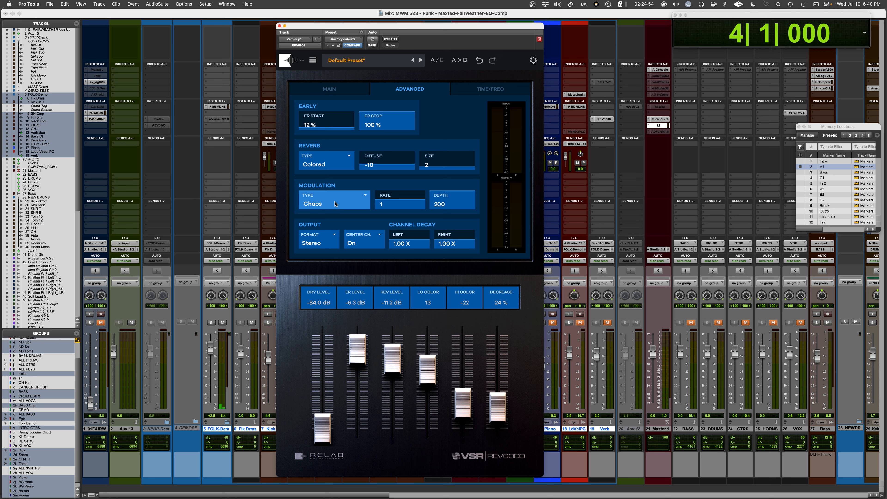
Compare the reverb output's center channel off and on during playback, then stop and leave it On
key("space")
left_click(368, 241)
left_click(365, 269)
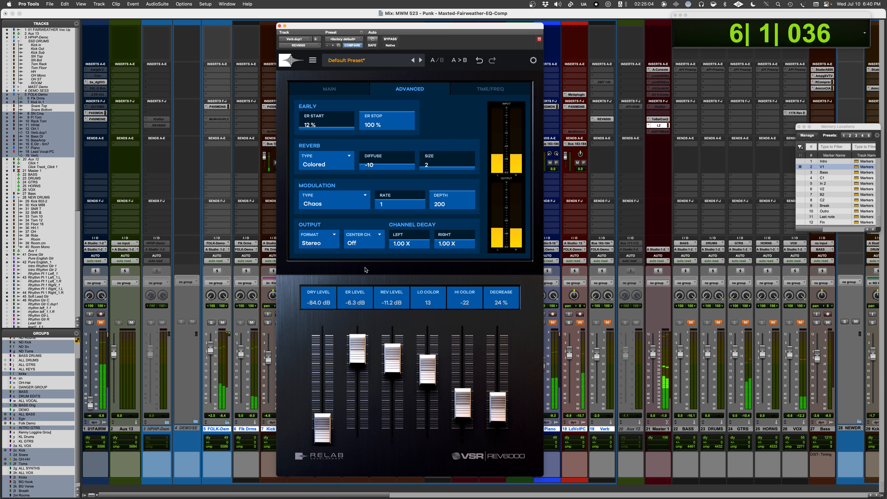
left_click(367, 242)
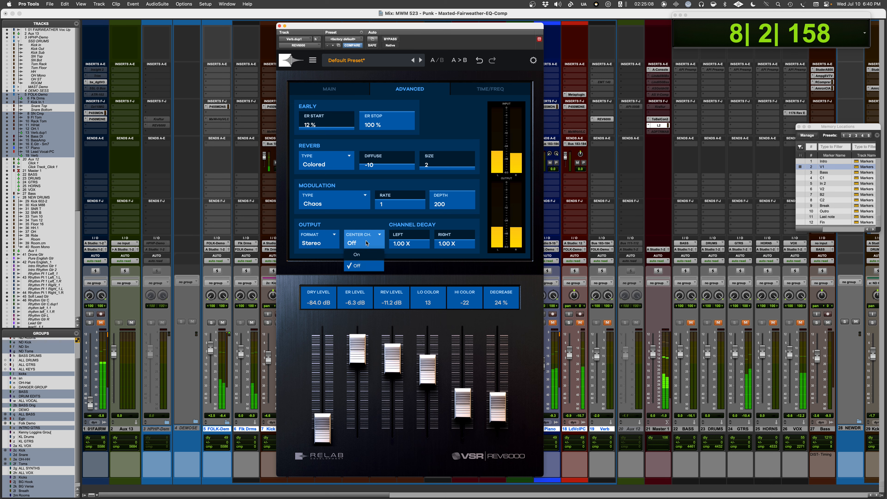
left_click(361, 255)
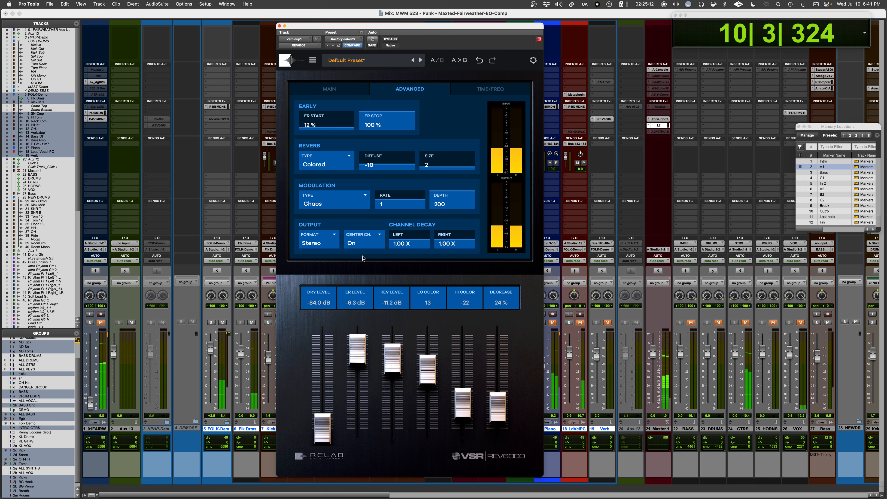
left_click(363, 243)
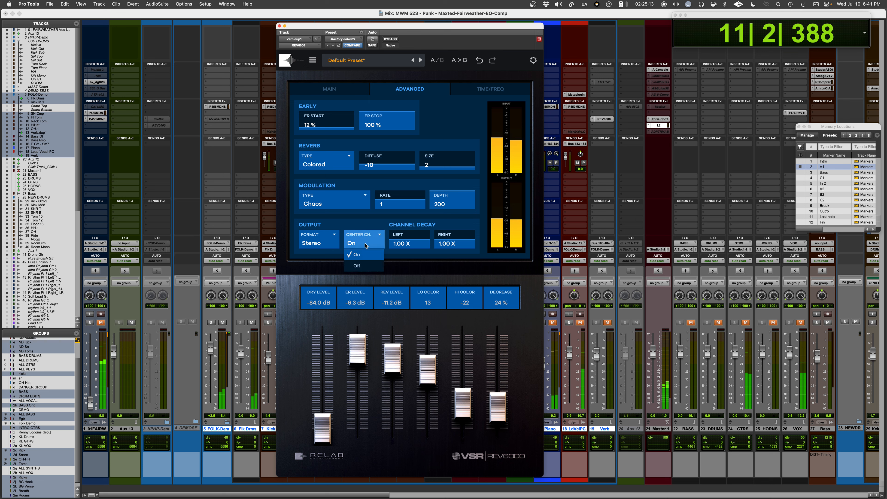
left_click(363, 266)
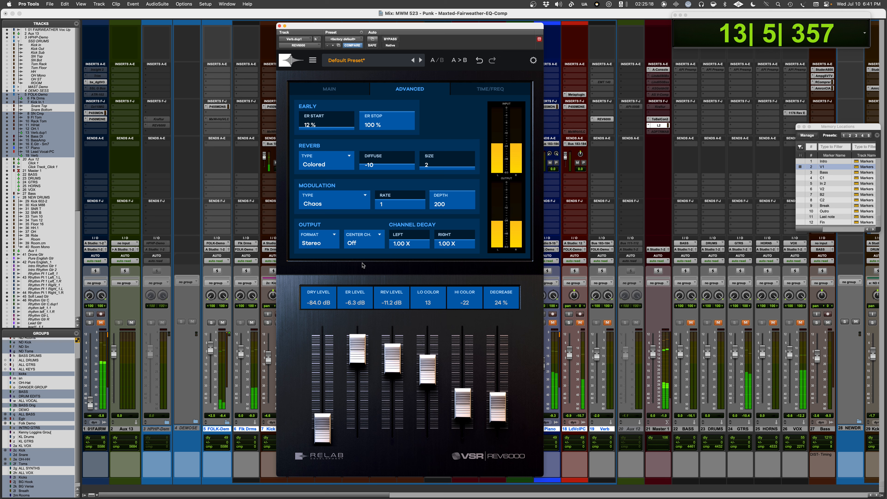
key("space")
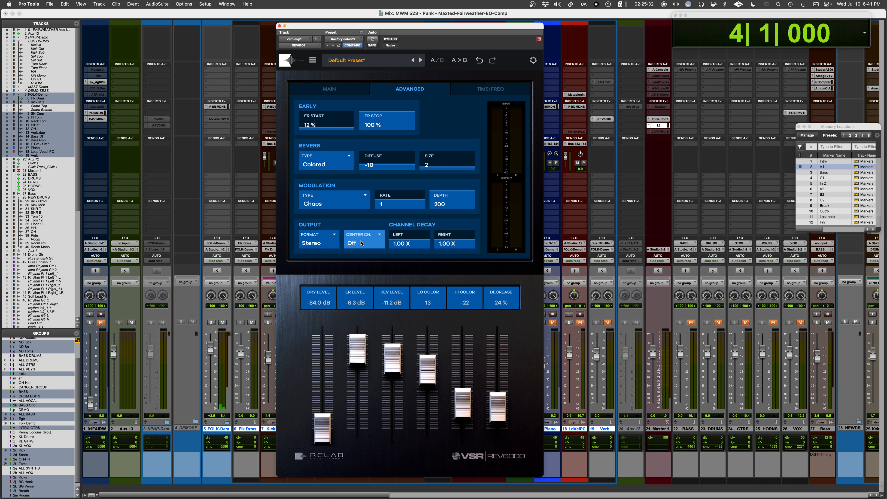
left_click(361, 243)
left_click(363, 259)
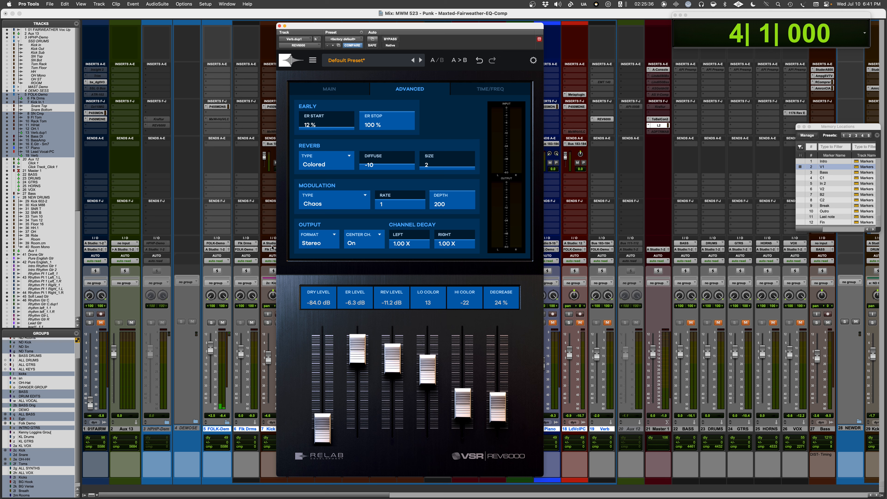
Check the output format options, then start playback and try channel decay at 1.20 X left and 0.88 X right
left_click(302, 245)
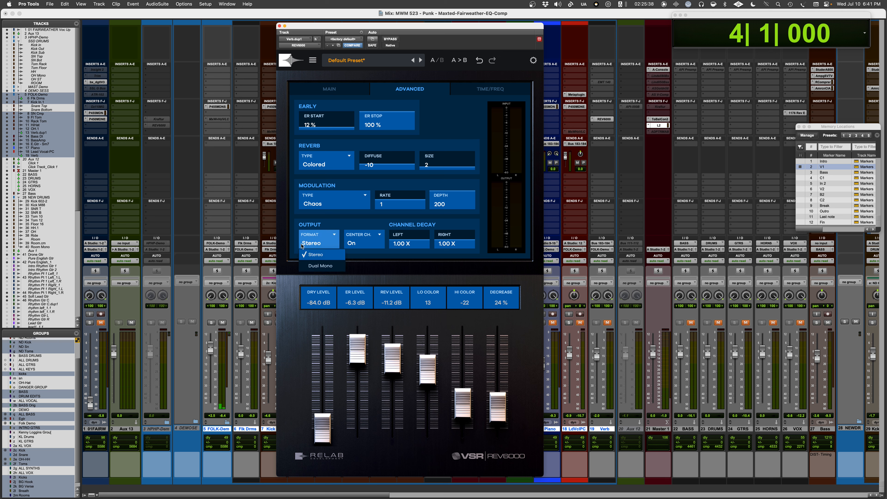
left_click(321, 223)
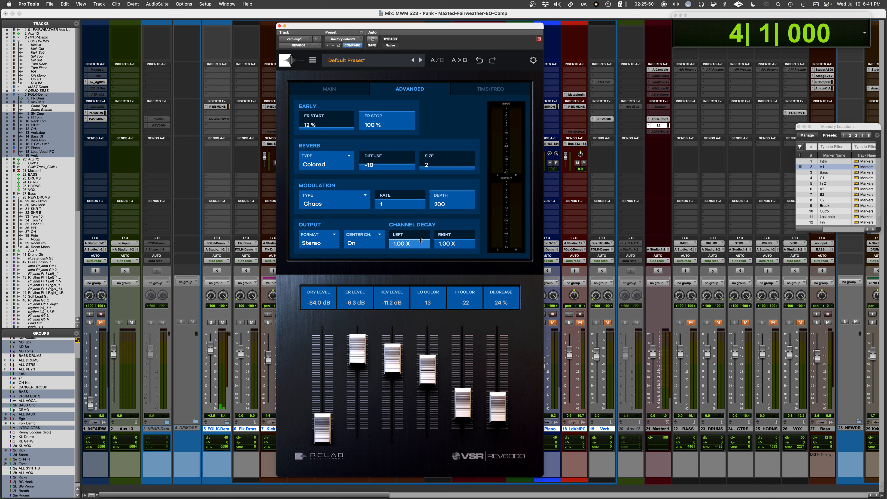
key("space")
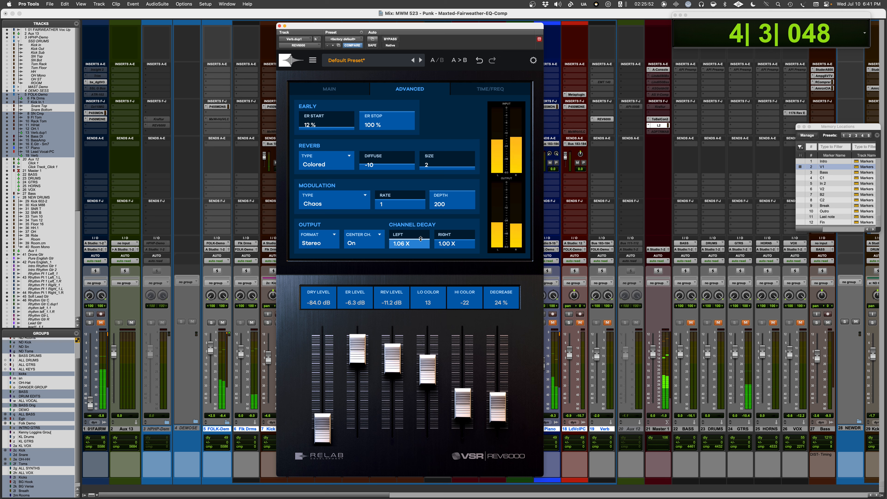
left_click_drag(421, 240, 452, 246)
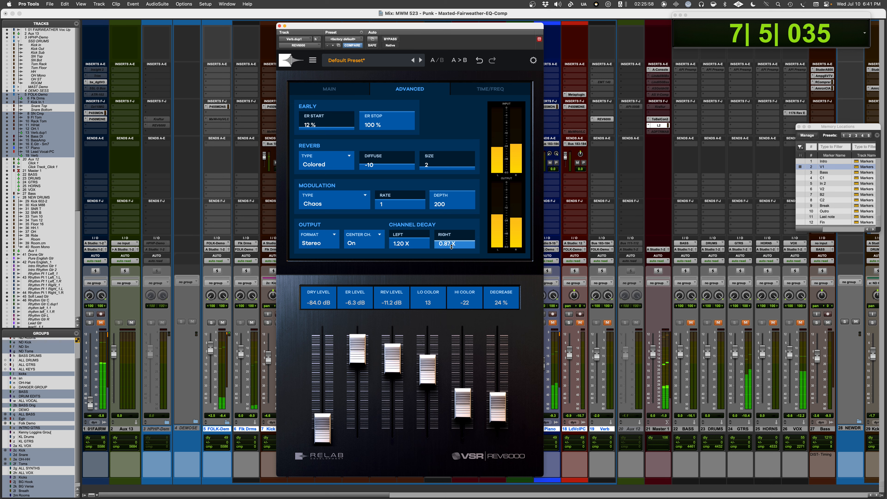
Reset both channel decays to 1.00 X, then set the left to 1.09 X and the right to 0.89 X
left_click(409, 243, "alt")
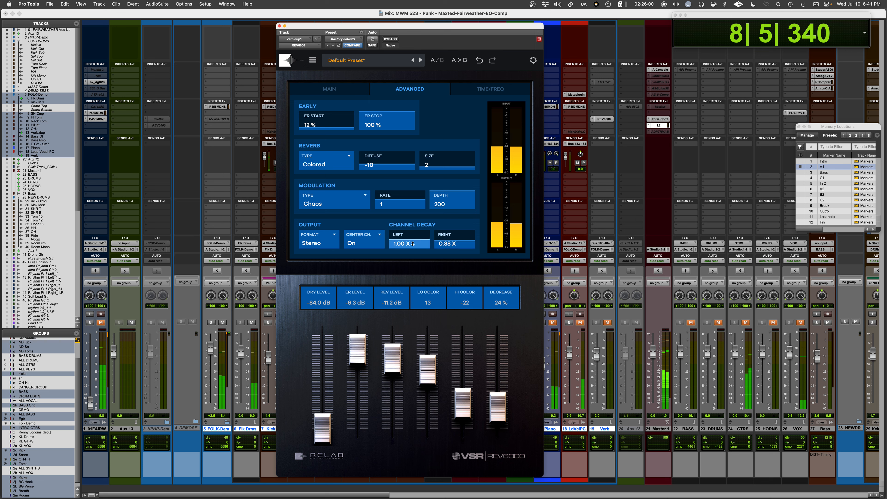
left_click_drag(458, 244, 460, 243)
scroll(460, 245, "up", 1)
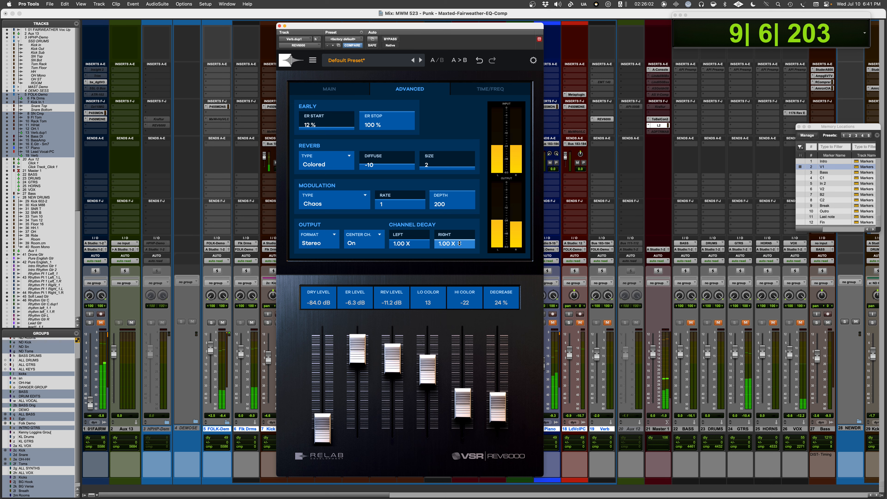
left_click_drag(418, 243, 417, 239)
scroll(417, 239, "down", 1)
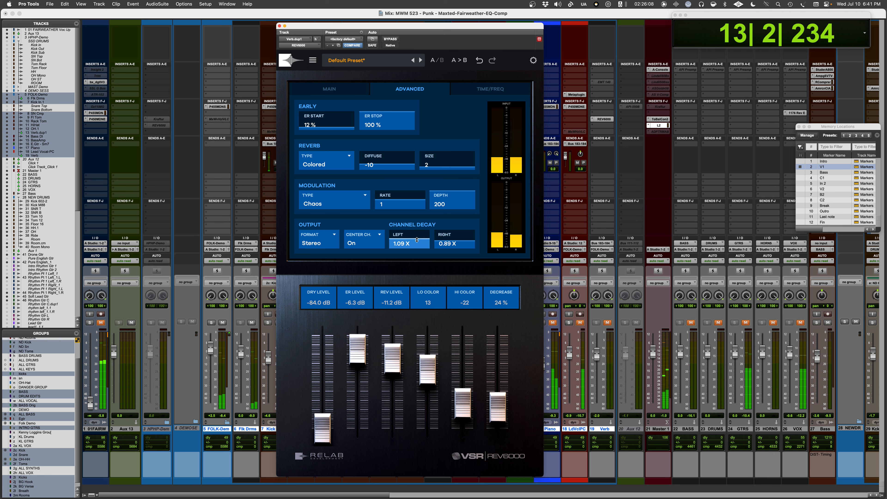
Set the reverb's hi cut to 3.08 kHz, then soften the highs to 33 during playback and stop
key("space")
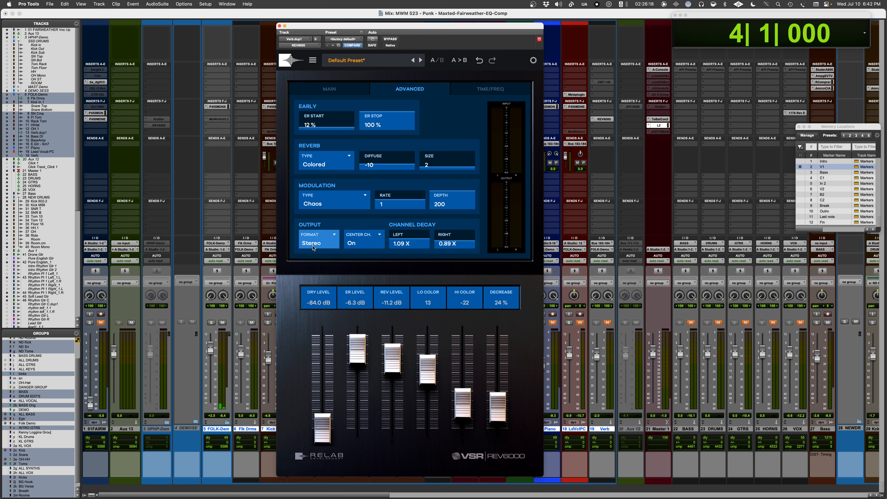
left_click(499, 87)
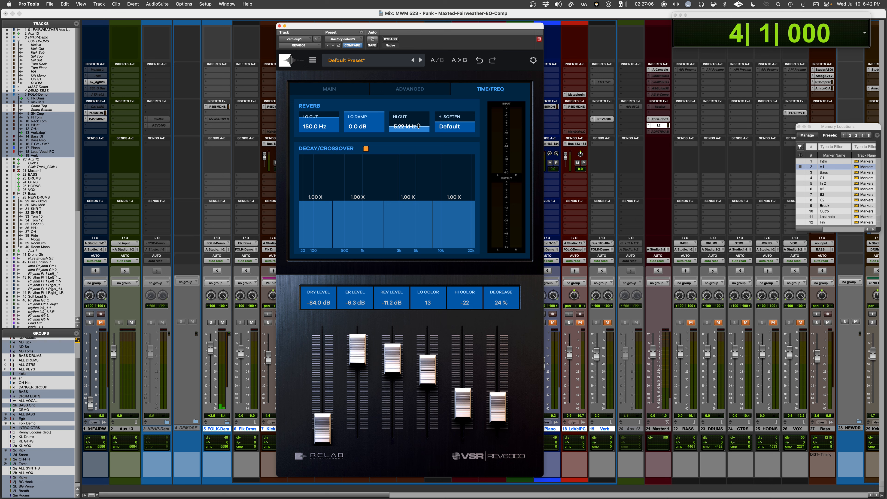
mouse_move(418, 126)
left_mouse_down()
mouse_move(464, 115)
mouse_move(444, 113)
mouse_move(418, 135)
left_mouse_up()
key("space")
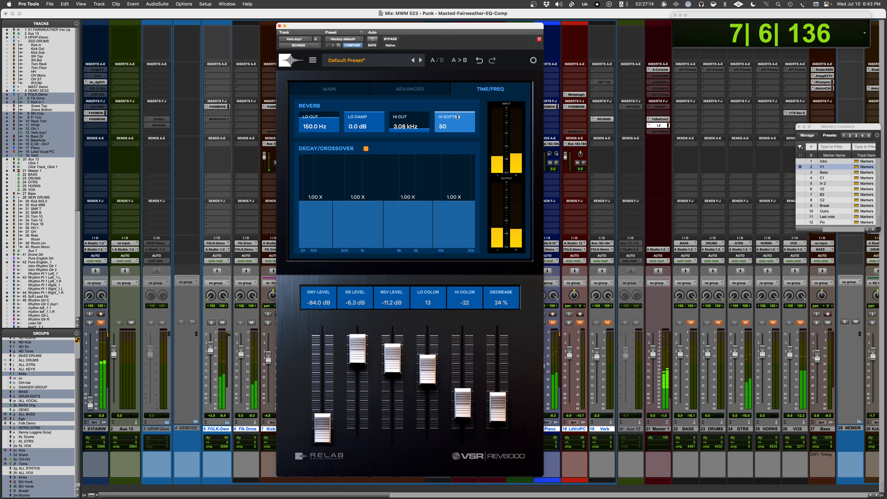
left_click_drag(457, 118, 453, 162)
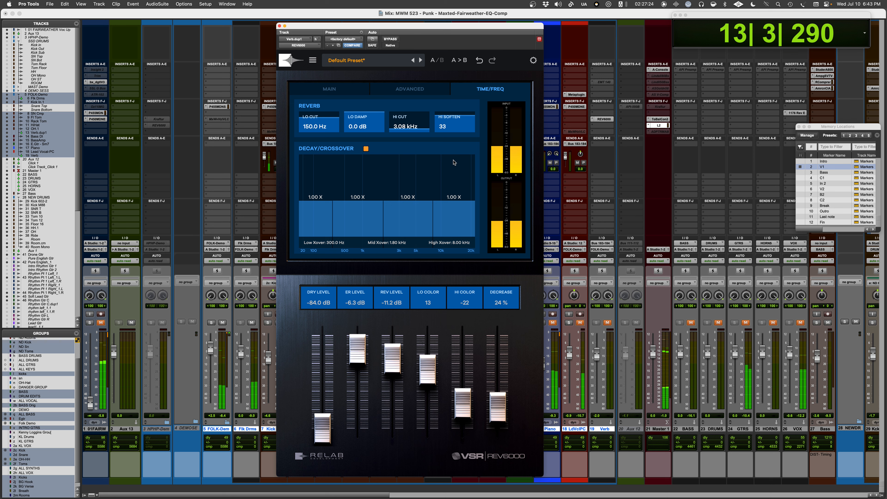
key("space")
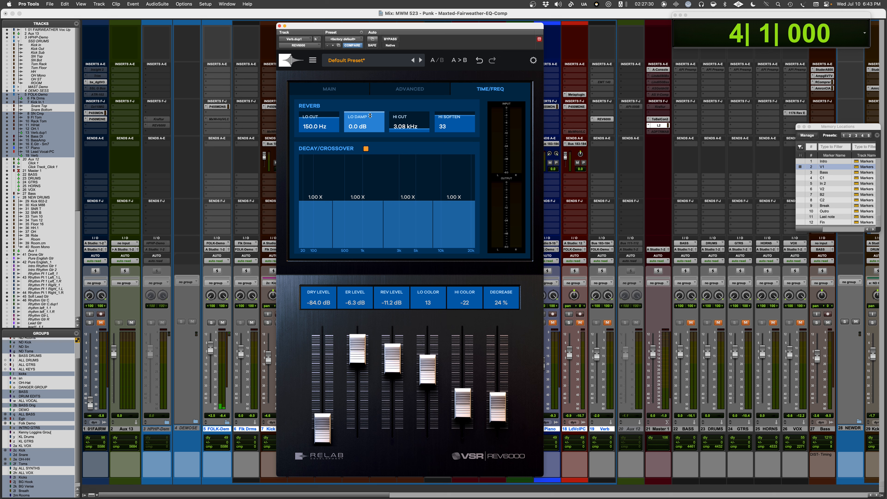
Audition a change to the reverb's lo damp during playback and return it to 0.0 dB
key("space")
mouse_move(370, 115)
left_mouse_down()
mouse_move(351, 204)
mouse_move(355, 161)
mouse_move(375, 127)
left_mouse_up()
key("space")
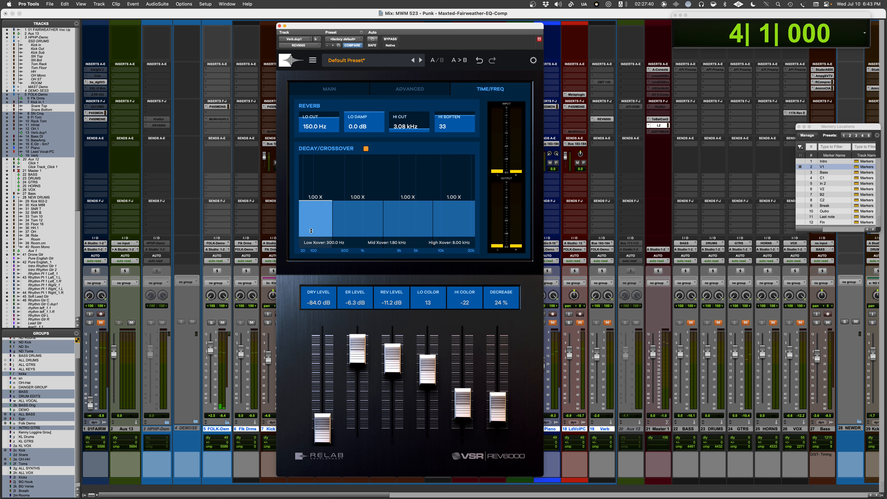
During playback, set the decay bands to 1.80 X low, 0.85 X low-mid, 1.46 X high-mid and 0.83 X high, then stop
left_click_drag(311, 231, 308, 203)
left_click_drag(362, 232, 460, 232)
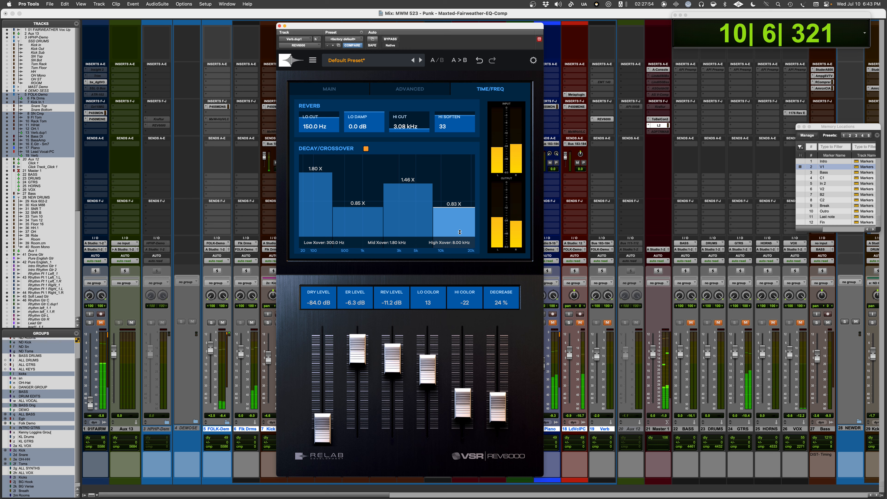
key("space")
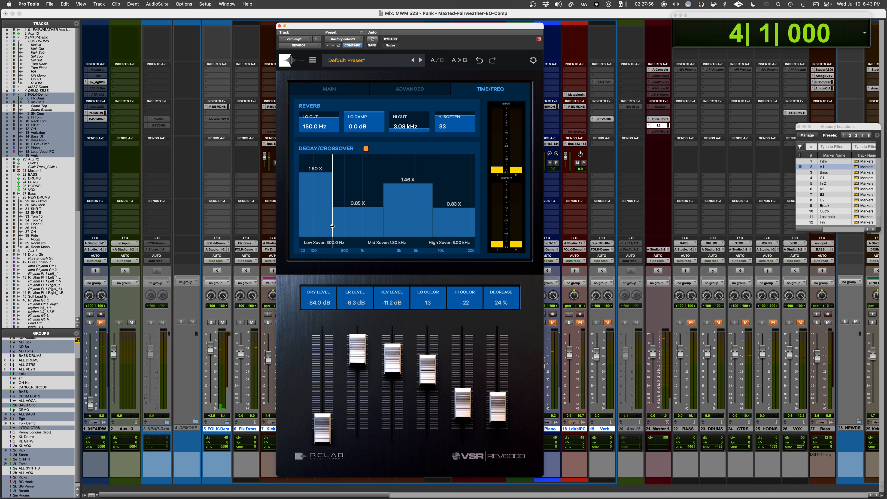
Compare the numeric and graphical decay/crossover views, return to the graph and listen briefly to the decay settings
left_click(366, 150)
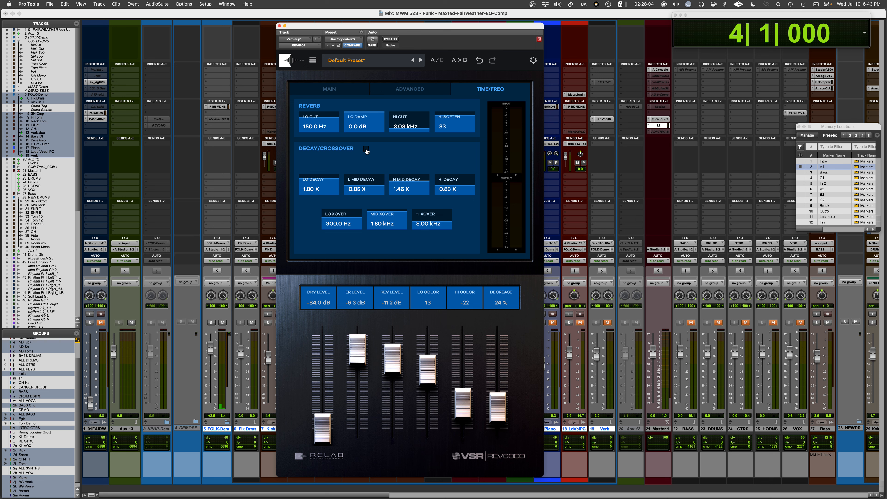
left_click(366, 150)
key("space")
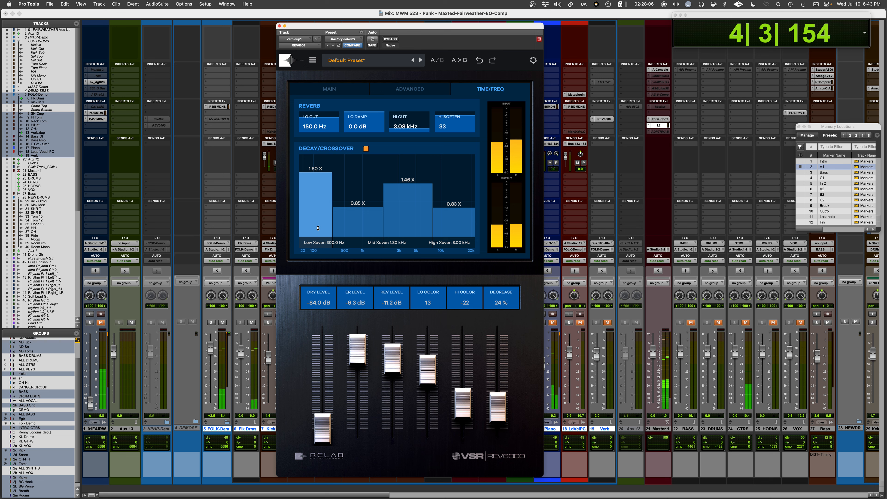
key("space")
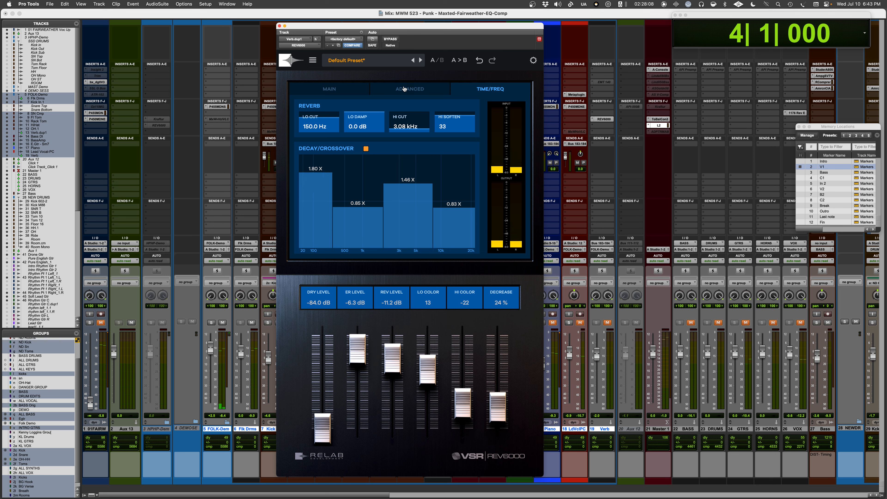
Change the reverb's output format to one that offers separate left and right time and frequency settings
left_click(414, 92)
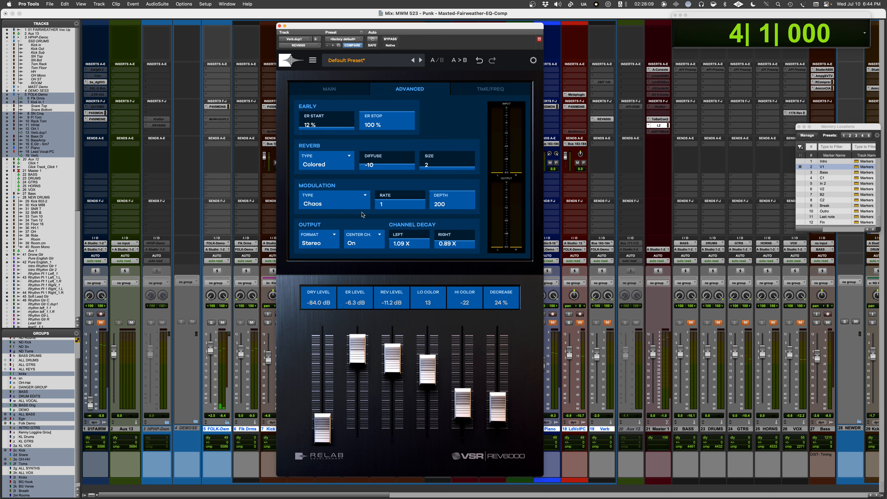
left_click(315, 236)
left_click(318, 266)
left_click(496, 92)
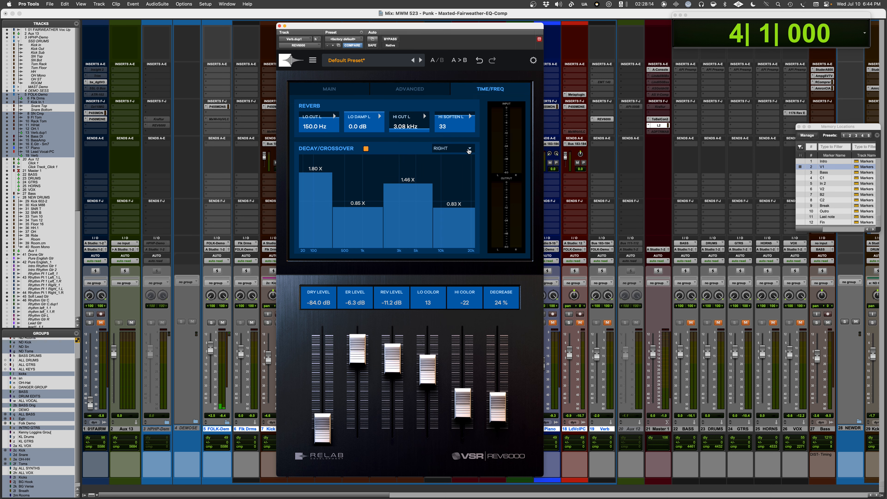
Set the left channel's decay bands to 1.56 X low, 0.80 X low-mid, 1.53 X high-mid and 1.28 X high
left_click(445, 158)
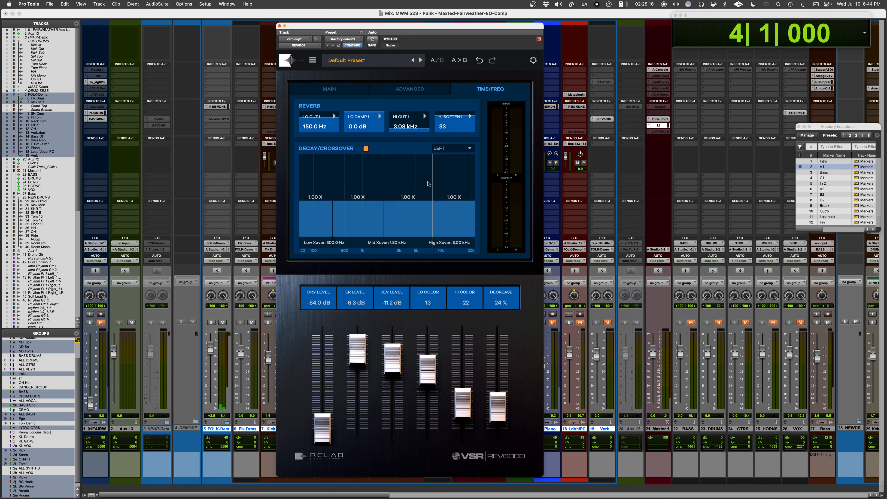
left_click_drag(323, 217, 323, 196)
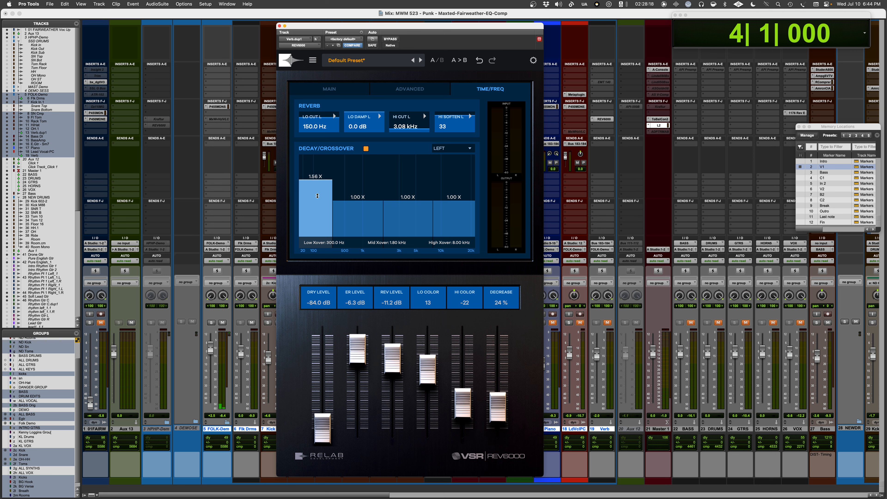
left_click_drag(365, 220, 407, 209)
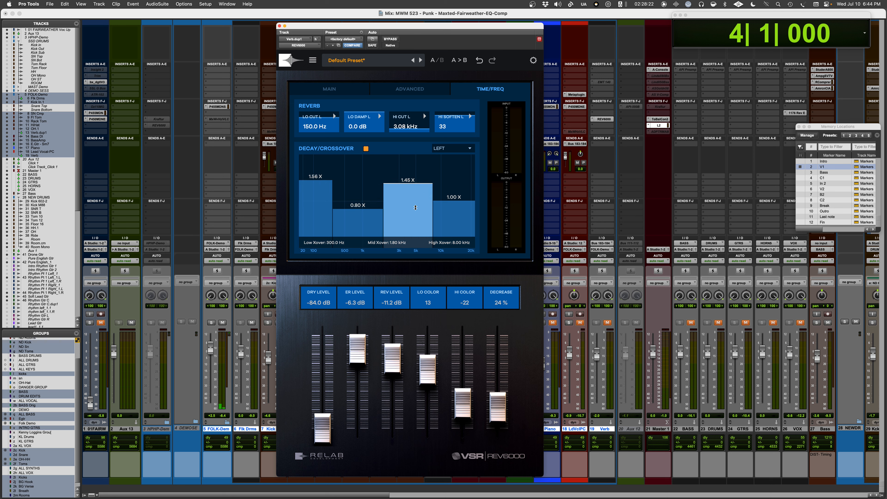
left_click_drag(463, 234, 421, 214)
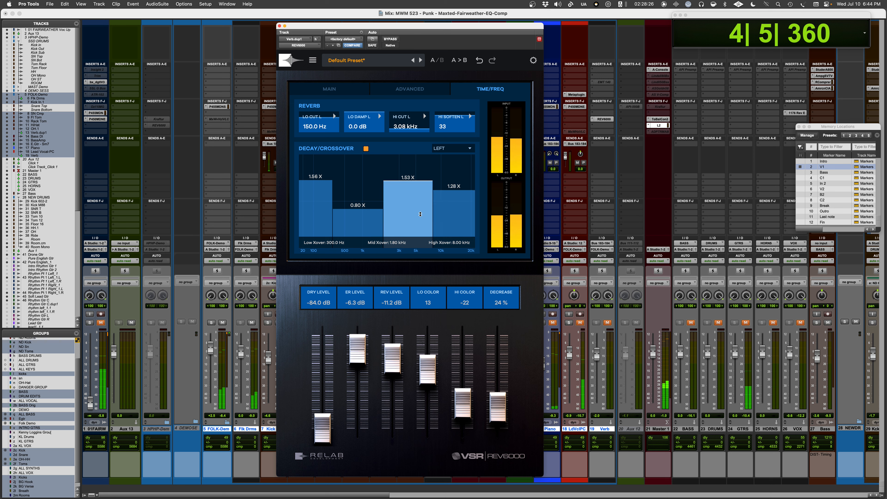
Set the right channel's low-band decay to 1.57 X during playback
left_click(453, 150)
left_click(451, 165)
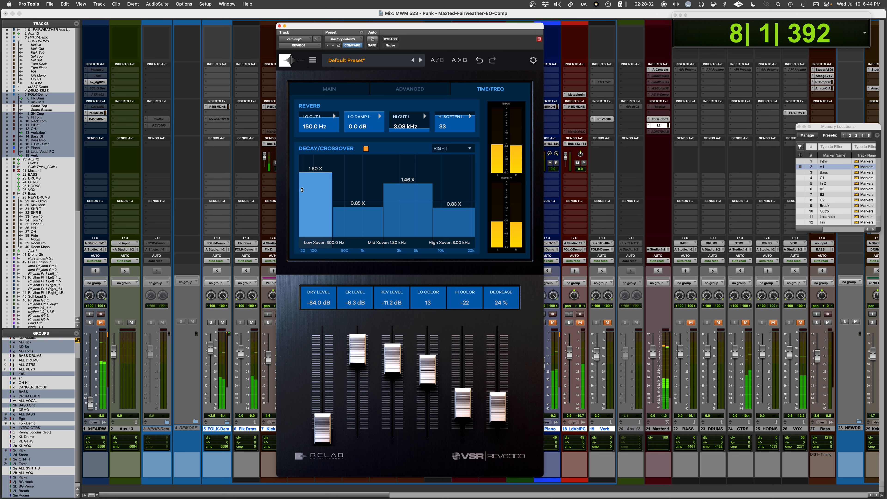
left_click_drag(302, 189, 302, 197)
Compare the left and right channels' decay curves during playback, finish on the left channel and stop
left_click(453, 148)
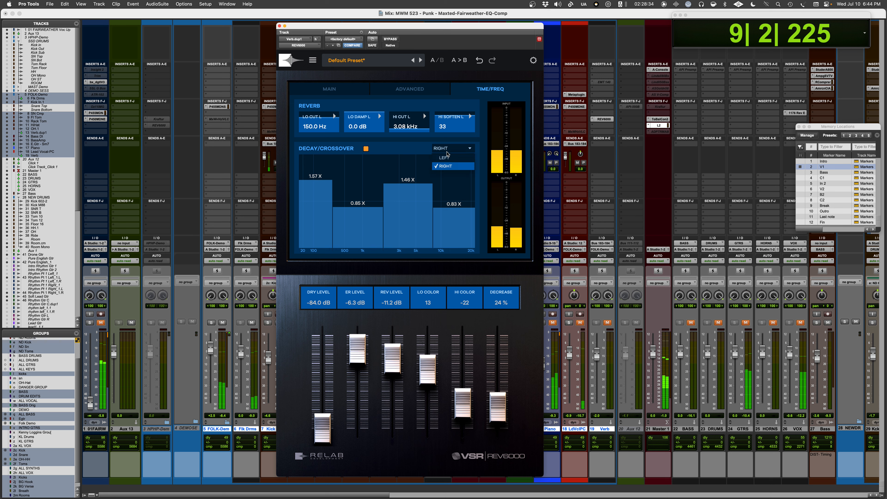
left_click(449, 161)
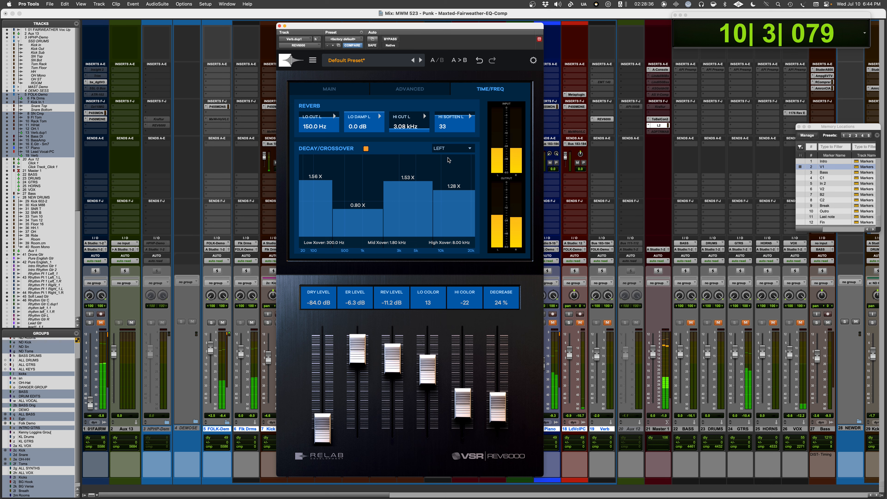
left_click(450, 148)
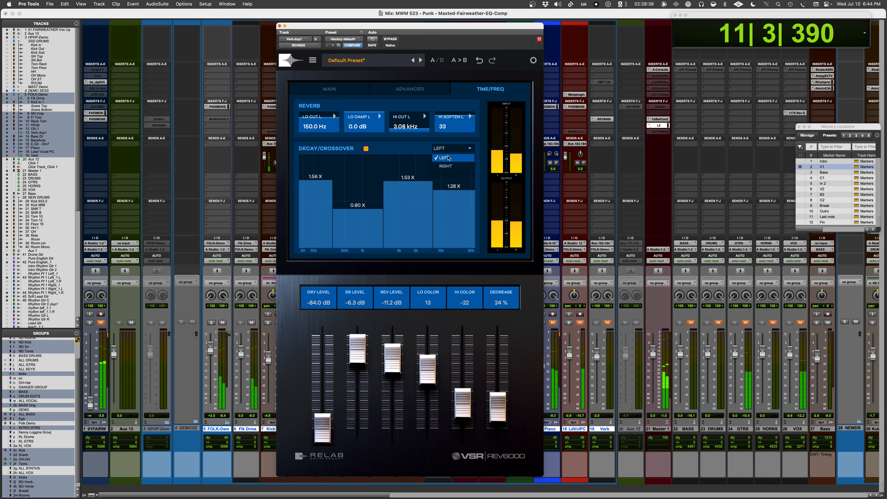
left_click(449, 166)
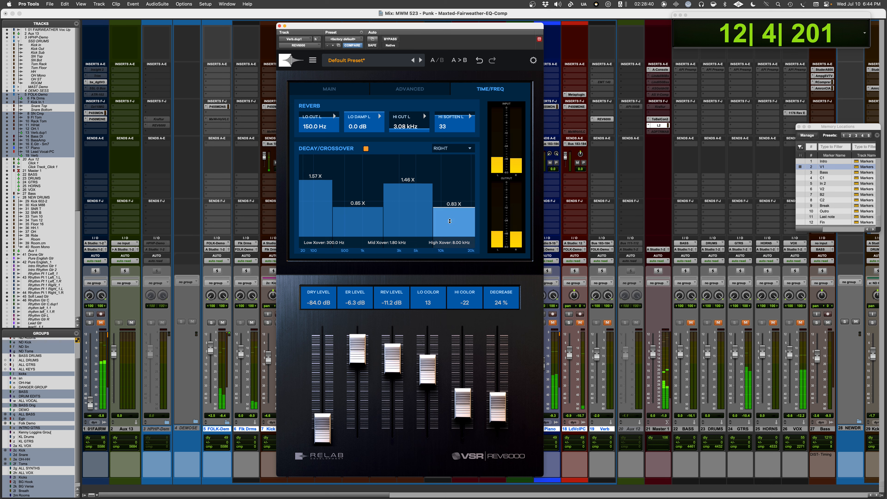
left_click(452, 148)
left_click(453, 159)
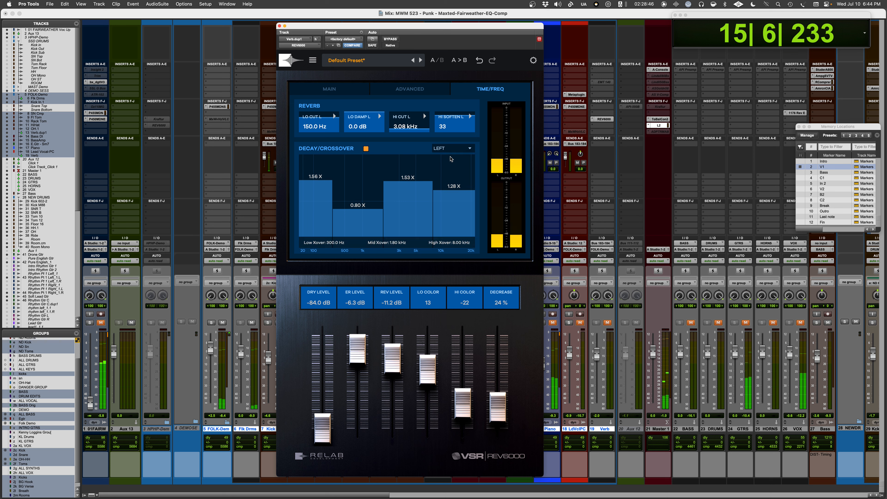
key("space")
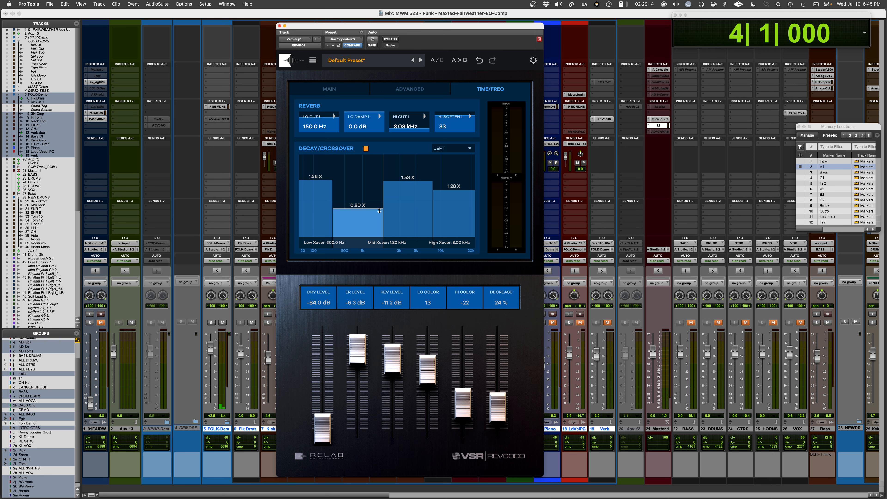
Examine the plug-in's preset management, import/export and window resize options
left_click(312, 60)
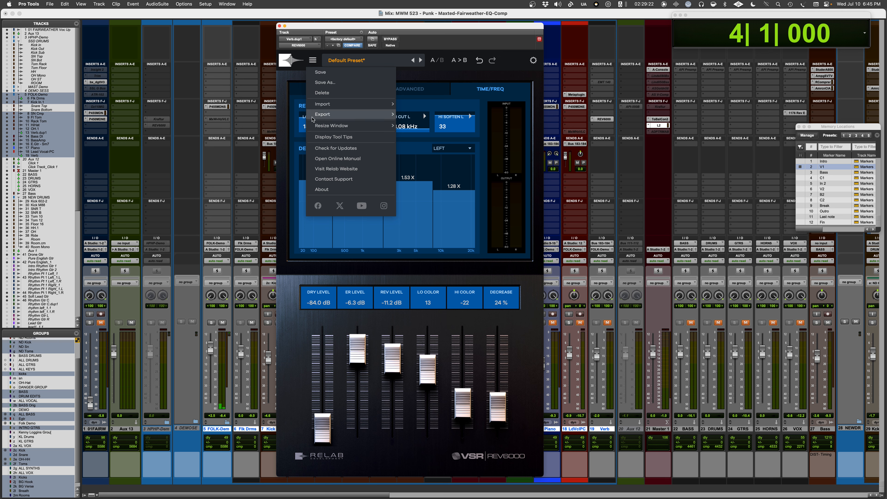
mouse_move(349, 125)
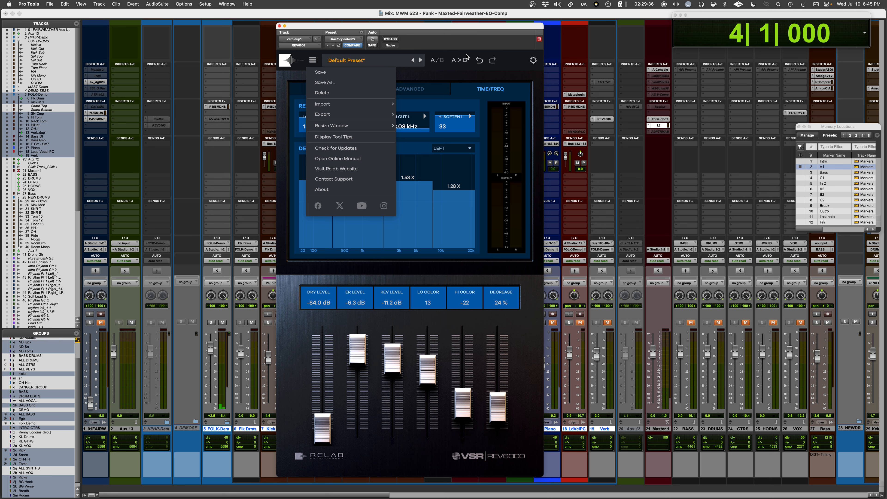
left_click(312, 60)
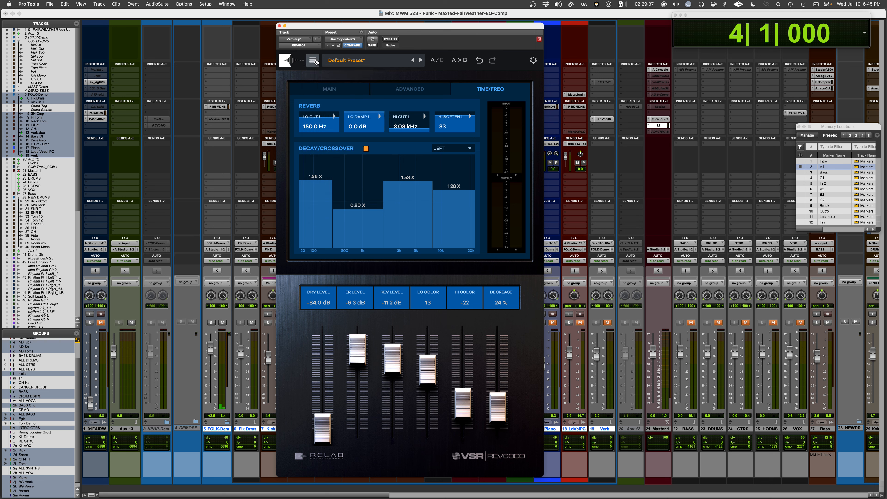
Try the interface color control in the plug-in settings and check the delay format options, keeping ms
left_click(533, 61)
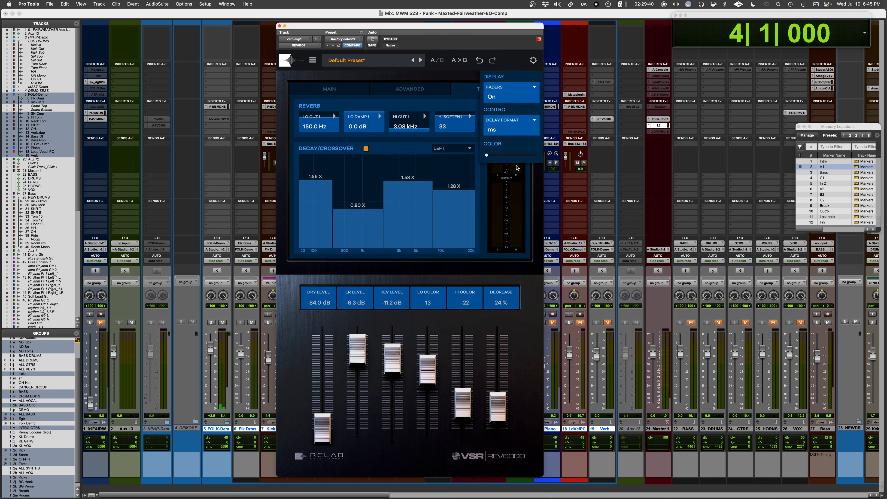
left_click_drag(489, 156, 443, 158)
left_click(516, 131)
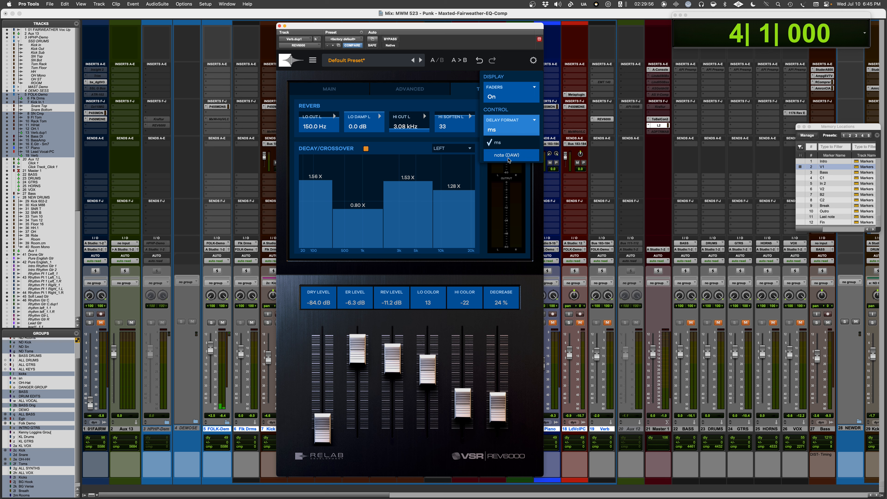
left_click(506, 125)
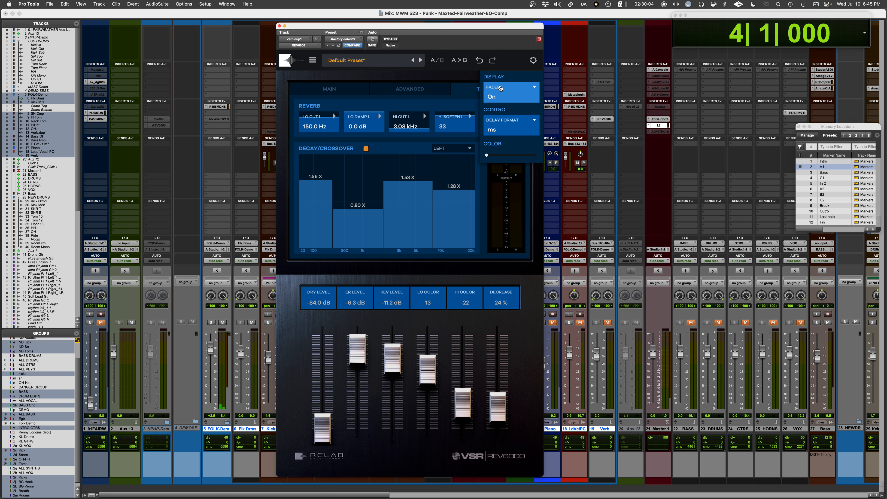
Turn the plug-in's fader display off, then back on
left_click(493, 88)
left_click(501, 109)
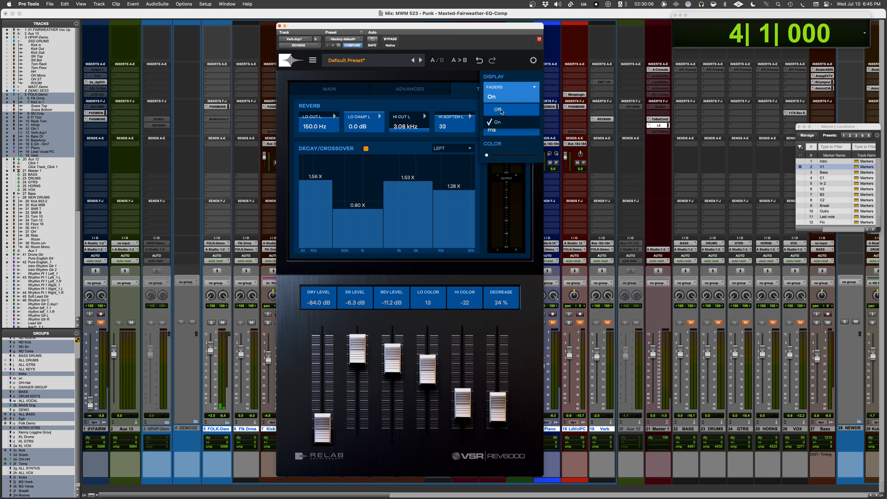
left_click(504, 95)
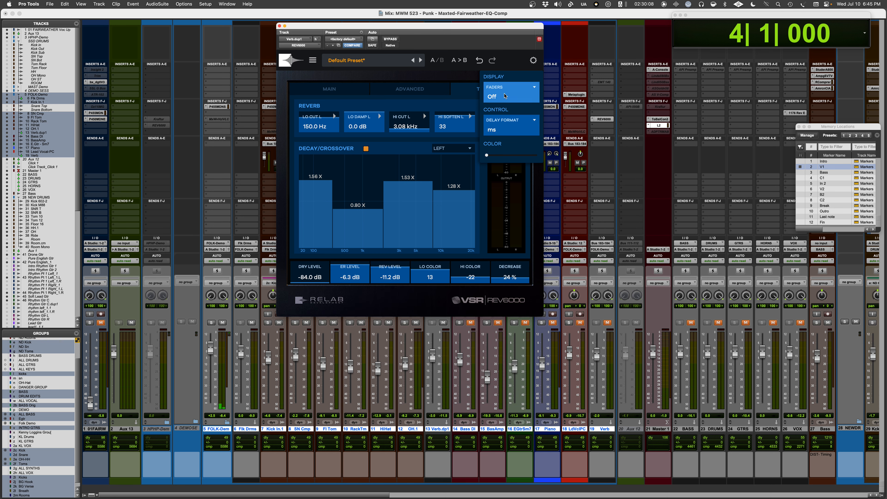
left_click(502, 115)
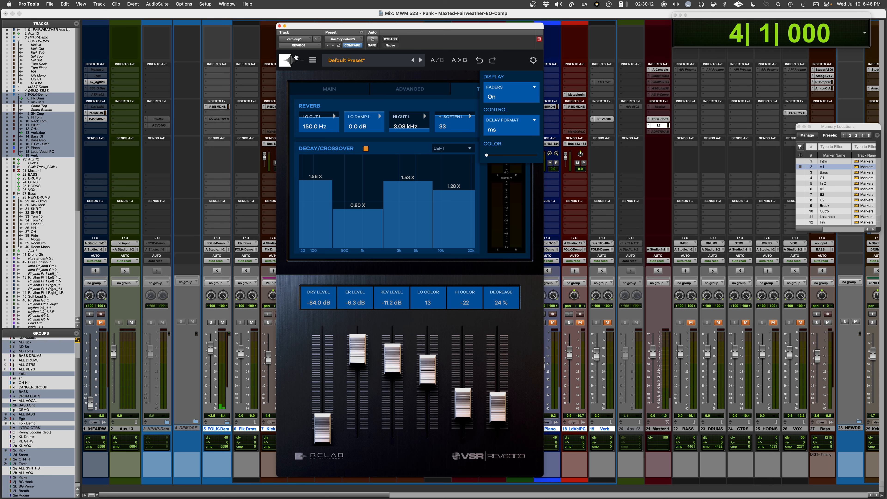
Toggle the display of the plug-in's tool tips
left_click(309, 62)
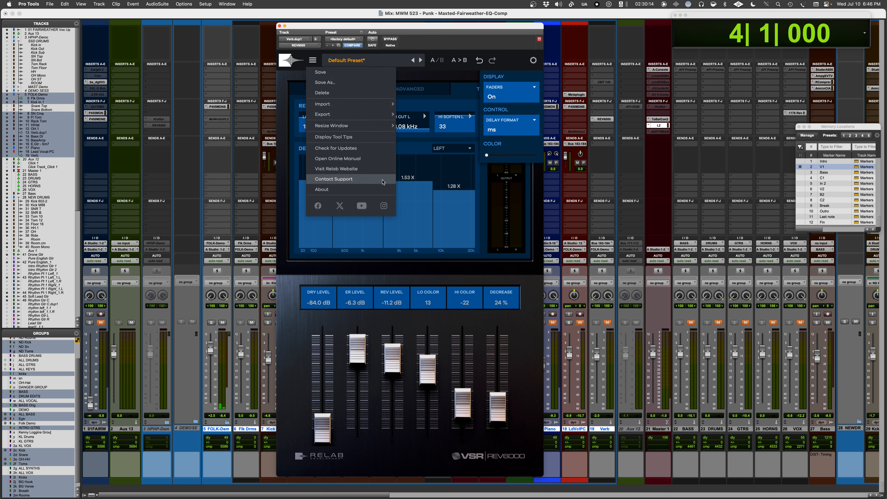
left_click(337, 137)
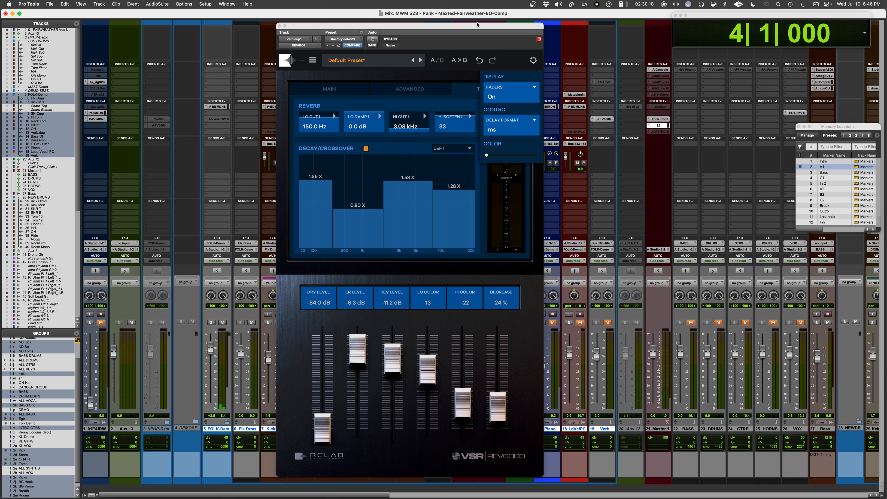
Close the open REV6000 window with its settings, and unmute and solo the lead vocal track LdVclPC
left_click(534, 59)
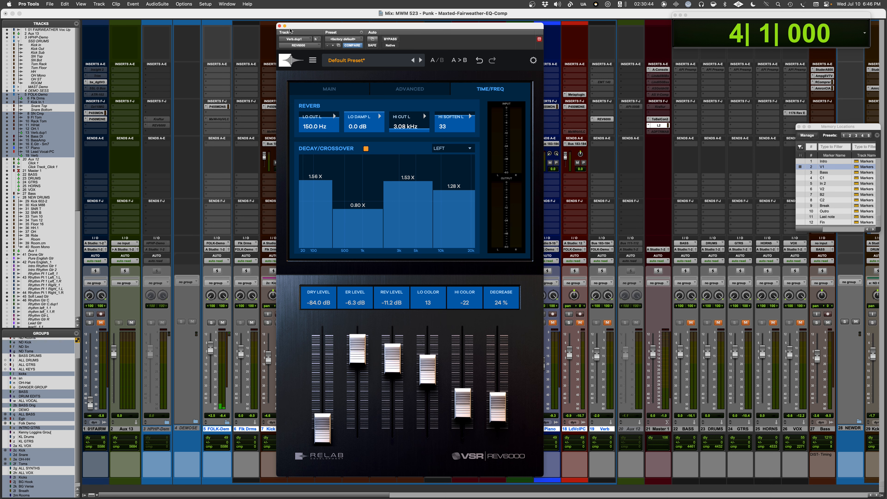
left_click(280, 26)
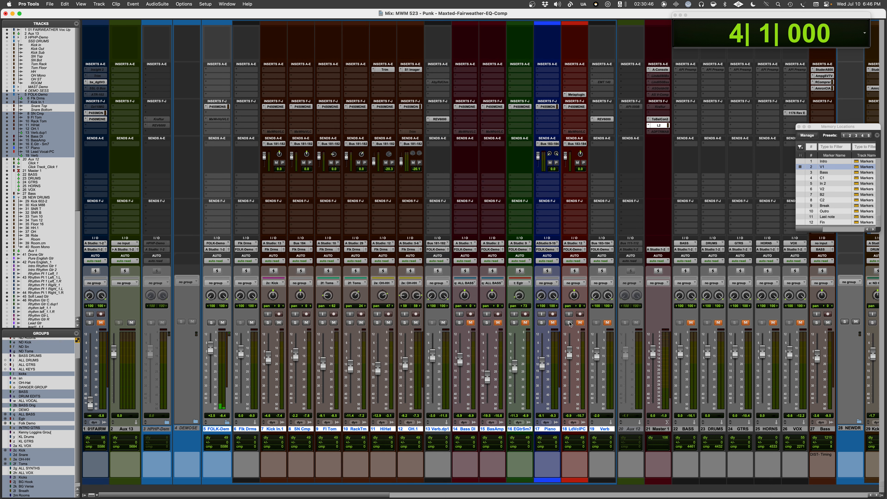
left_click(580, 323)
left_click(570, 323)
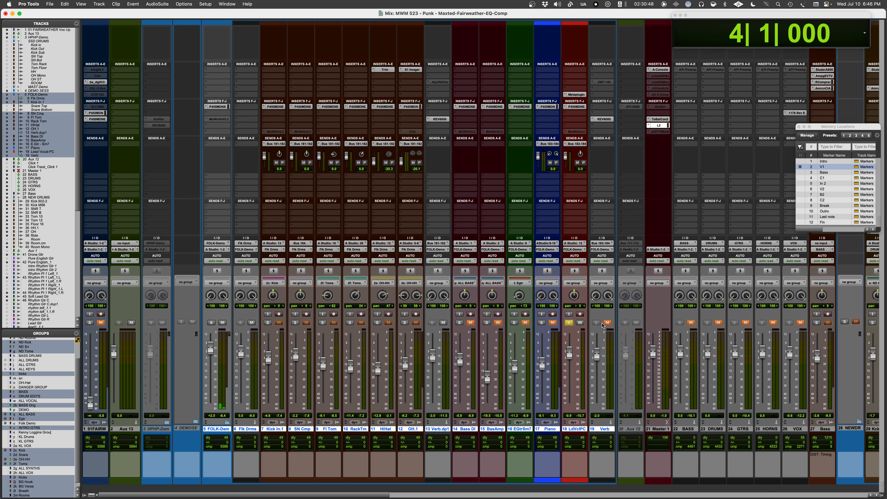
Open the Verb track's REV6000 and nudge the Verb track's volume fader up slightly during playback
left_click(607, 120)
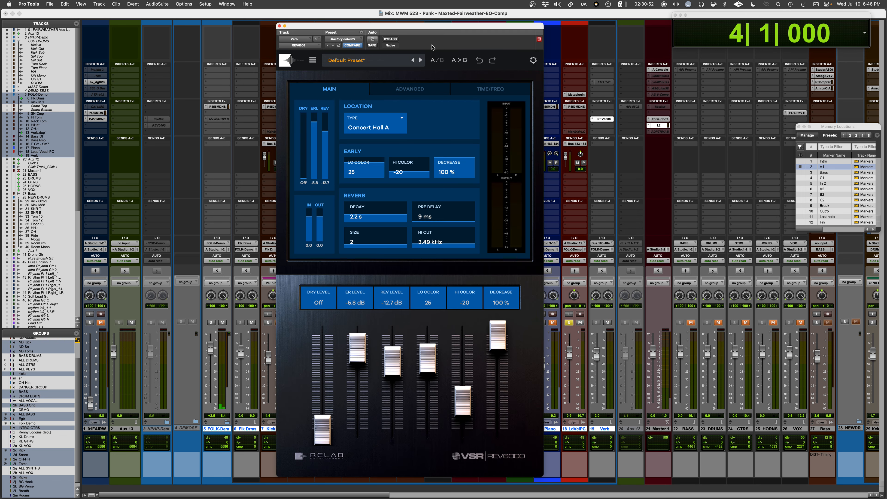
key("space")
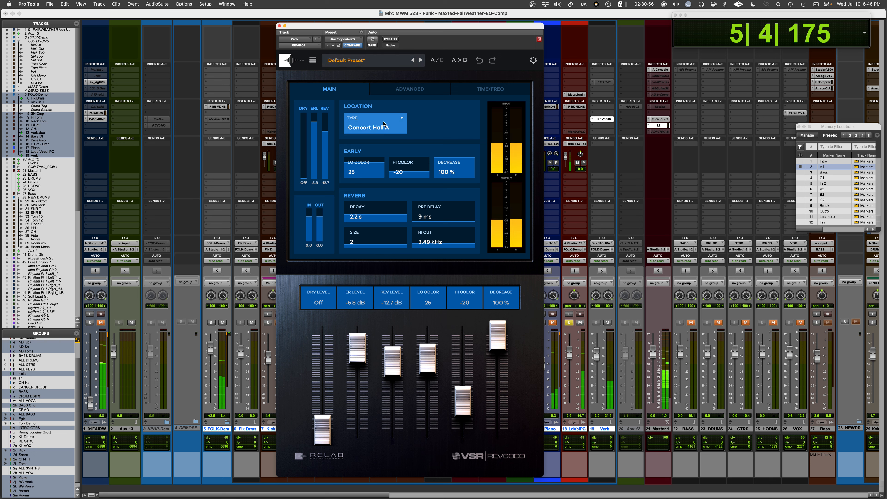
left_click_drag(596, 359, 598, 356)
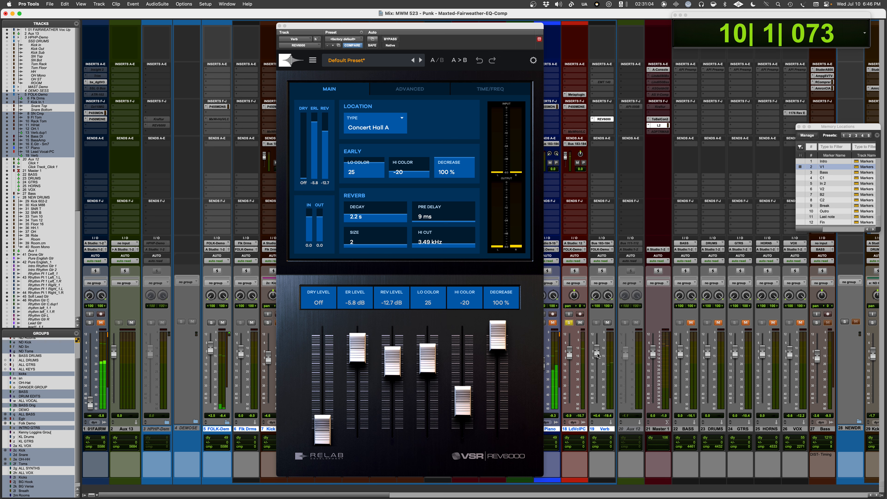
Audition the reverb location types Concert Hall B, Vienna Hall A, Vienna Hall B and Bath Room on the vocal
left_click(392, 122)
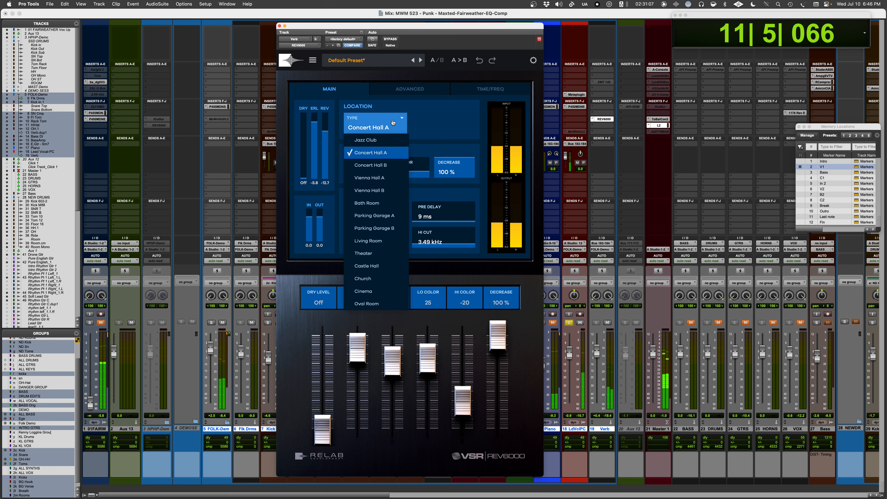
left_click(376, 166)
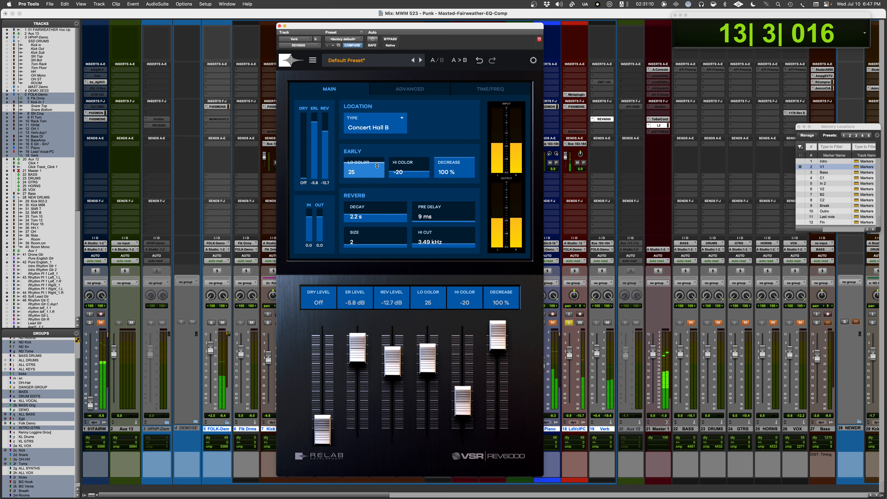
left_click(381, 121)
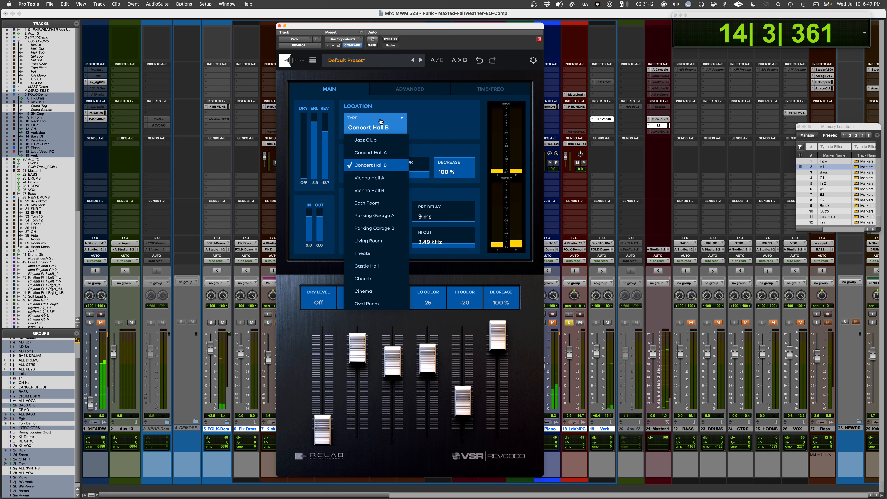
left_click(374, 177)
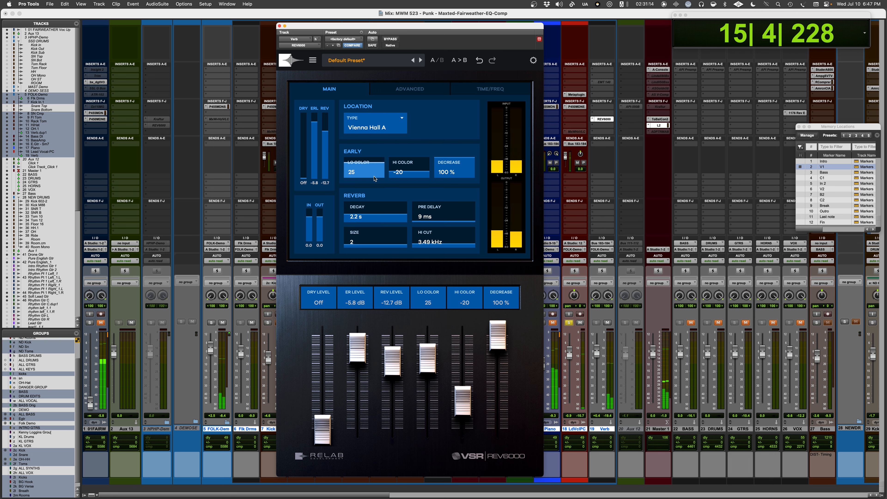
left_click(374, 122)
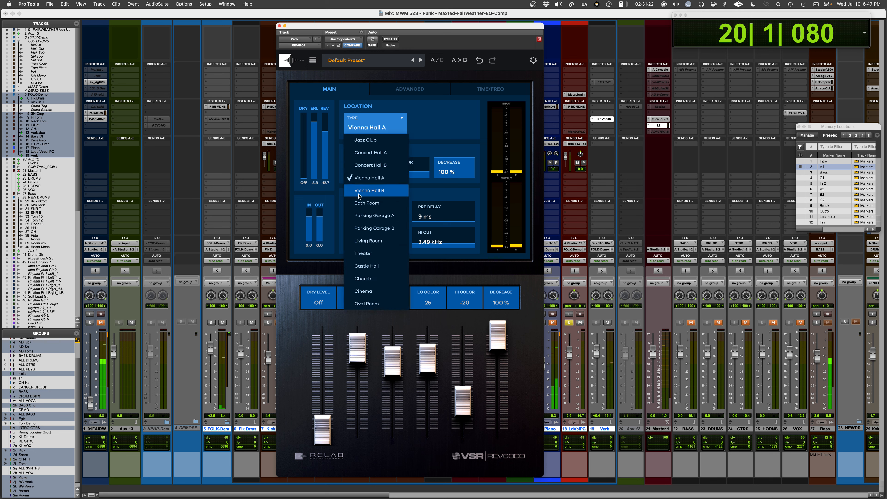
left_click(369, 190)
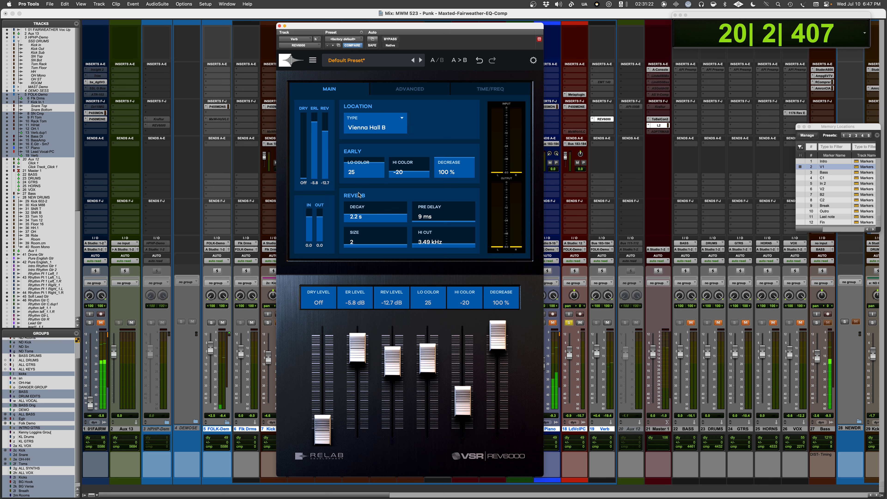
left_click(365, 122)
left_click(378, 206)
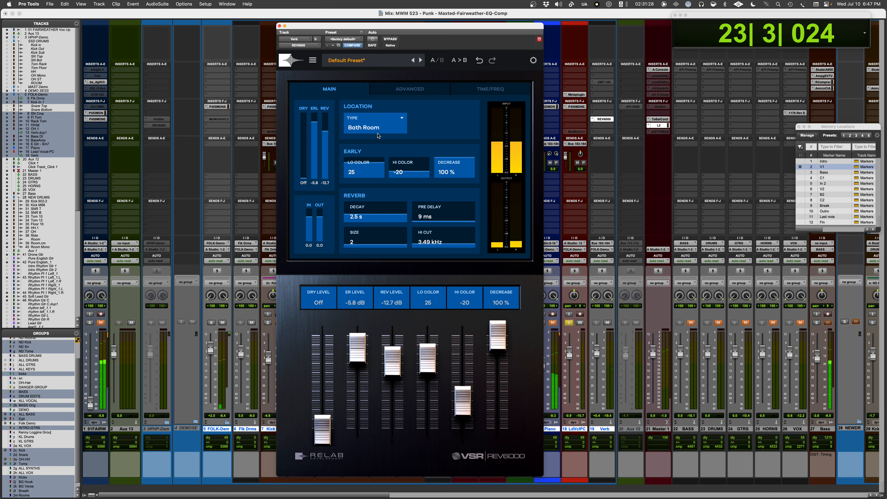
Audition the reverb location types Parking Garage A, Parking Garage B, Living Room and Theater on the vocal
left_click(369, 122)
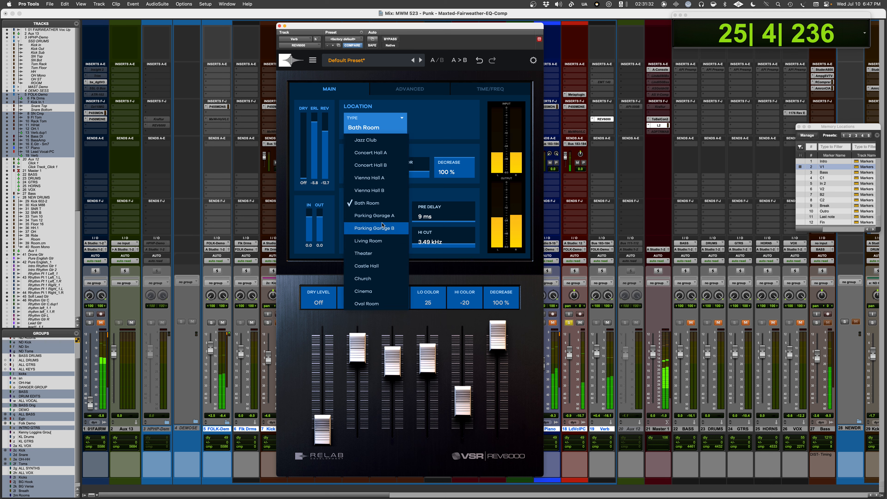
left_click(374, 215)
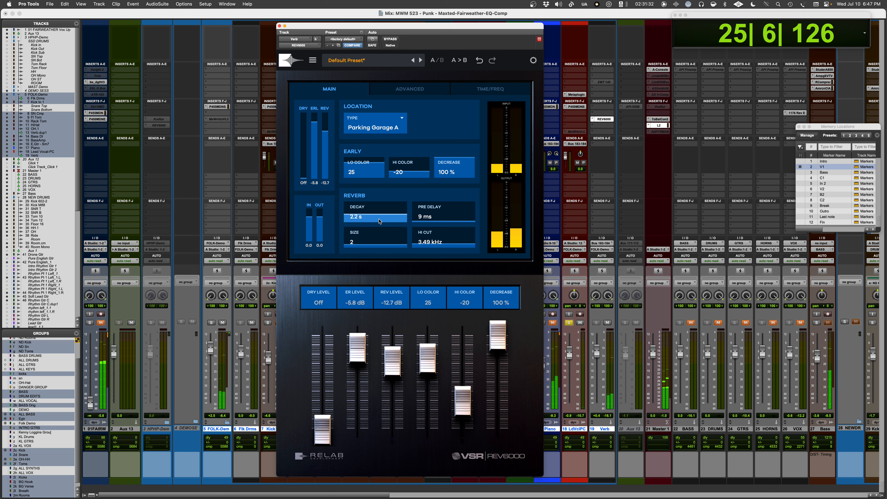
left_click(366, 122)
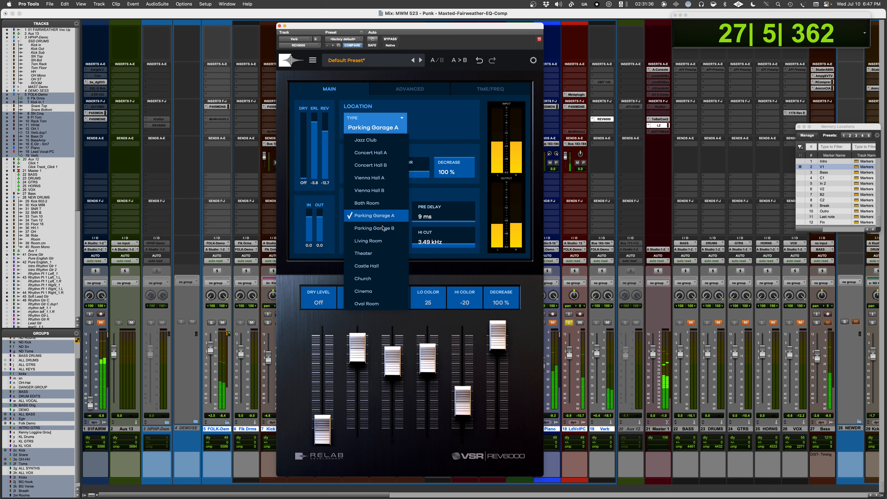
left_click(375, 229)
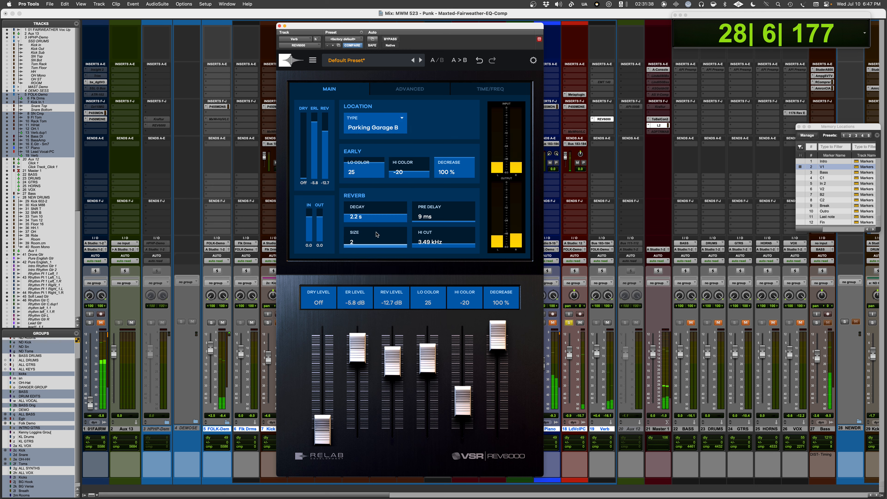
left_click(371, 123)
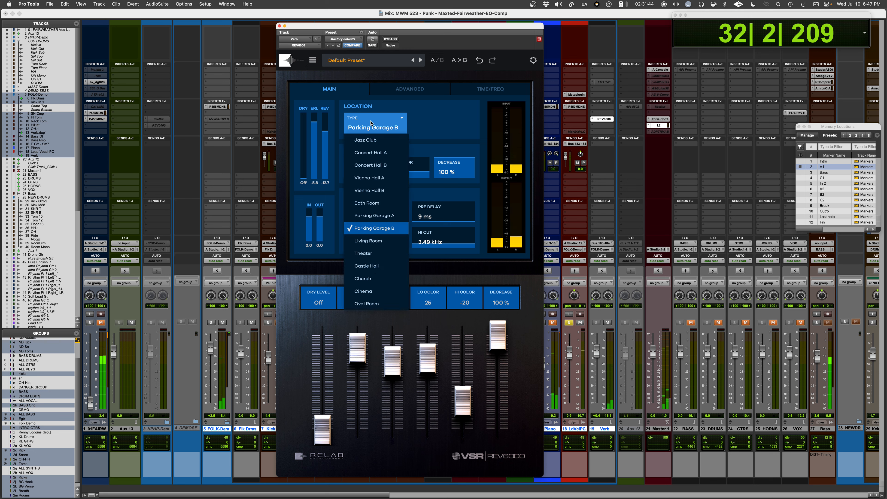
left_click(380, 242)
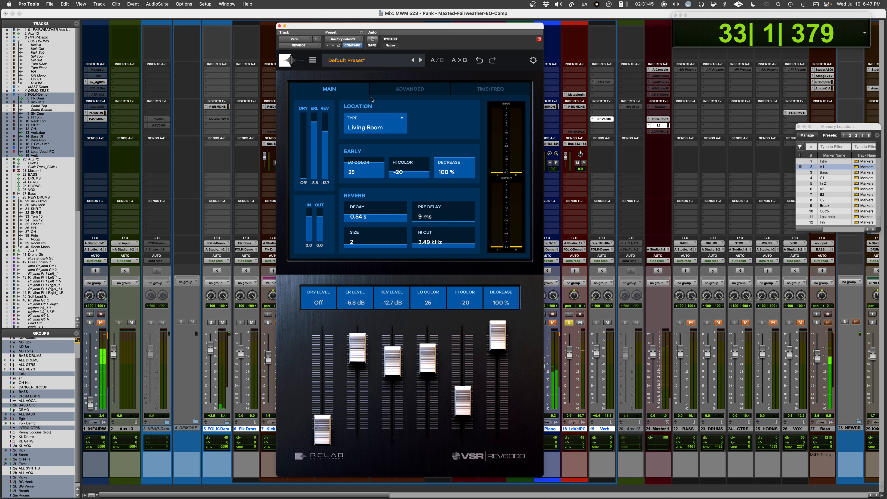
left_click(369, 124)
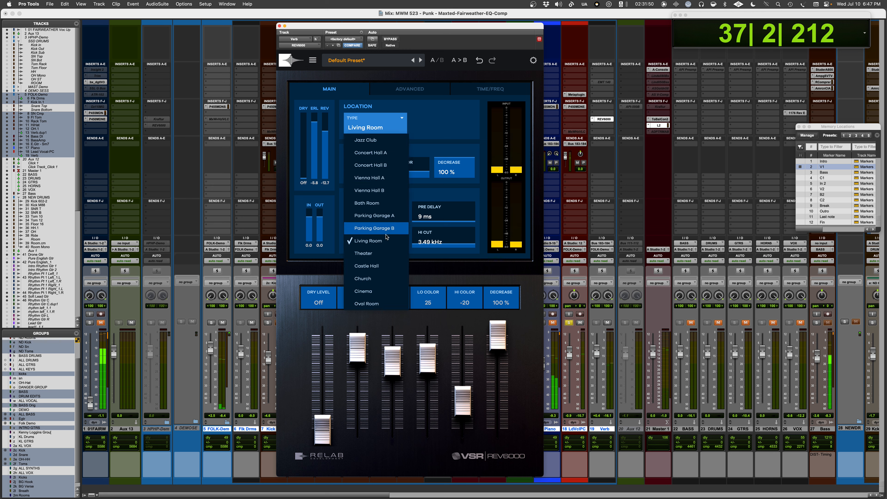
left_click(363, 253)
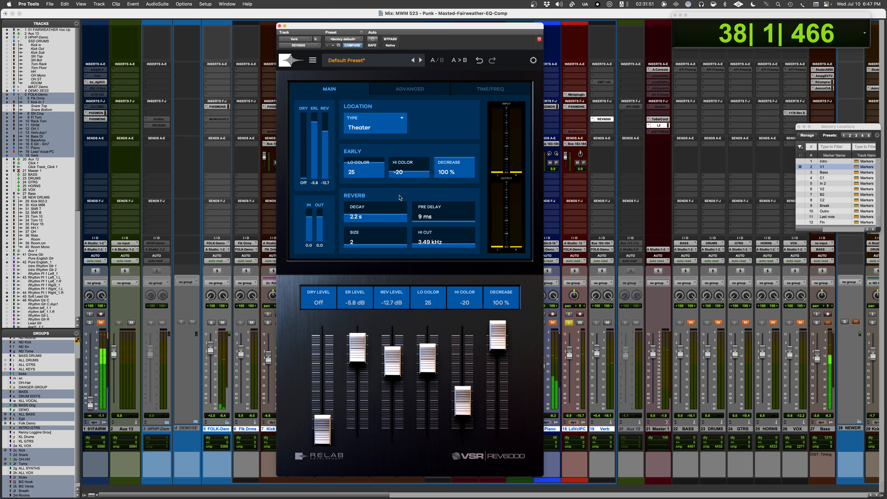
Audition the location types Castle Hall, Church, Cinema and Oval Room, and set the type back to Concert Hall A
left_click(368, 123)
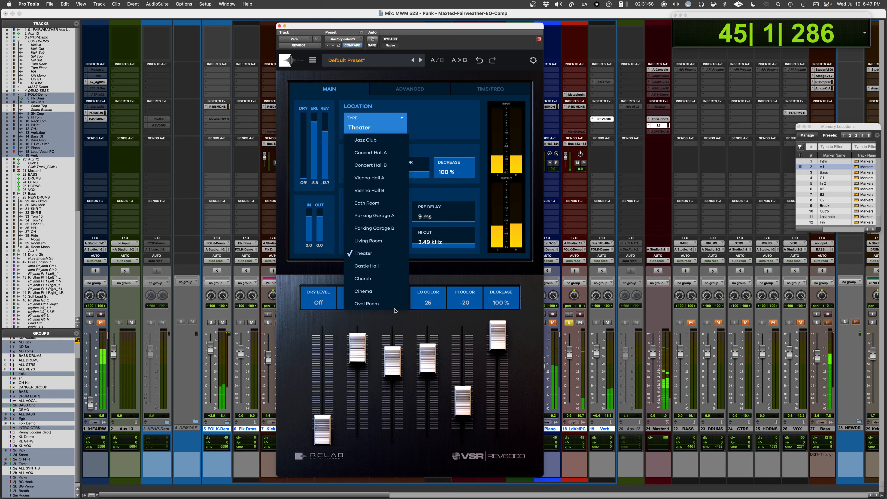
left_click(371, 268)
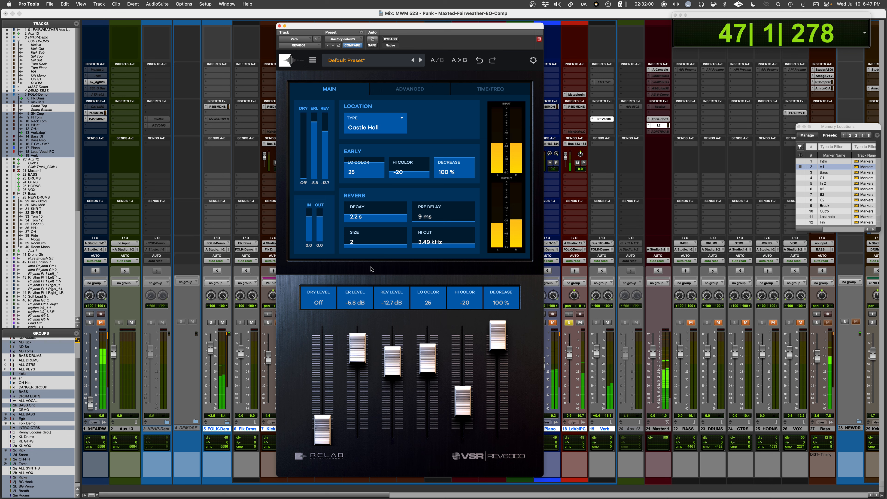
left_click(365, 122)
left_click(366, 283)
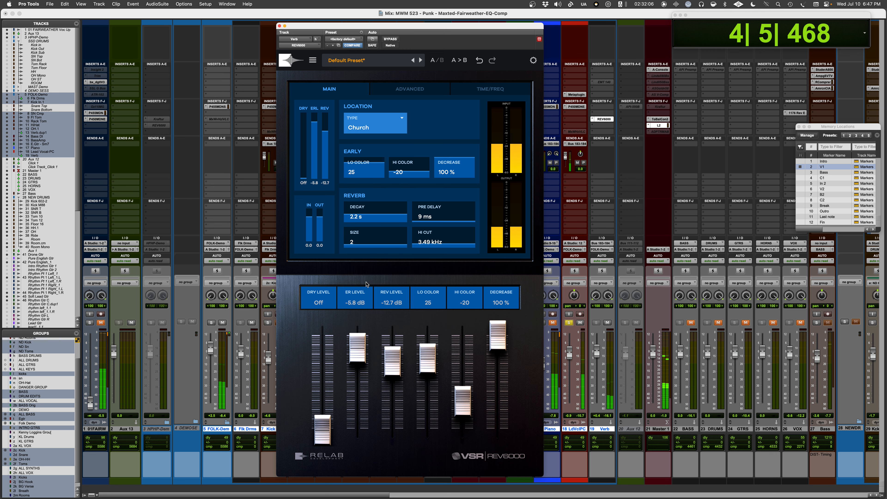
left_click(361, 122)
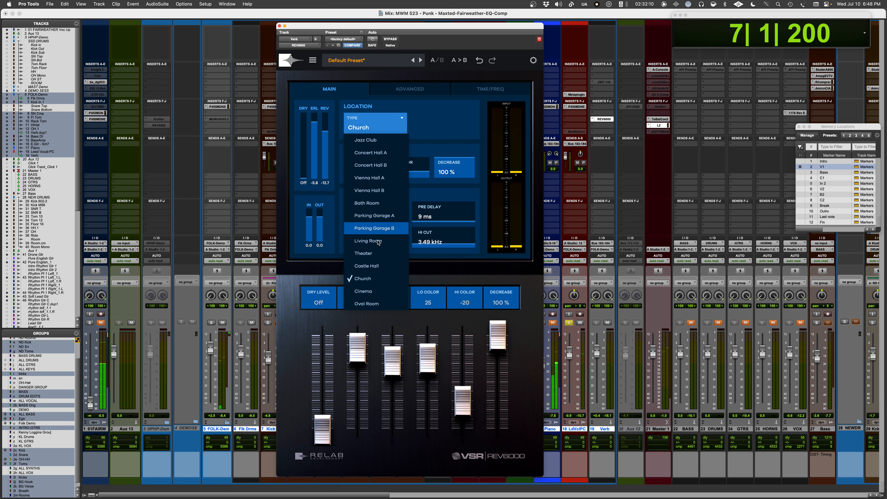
left_click(364, 291)
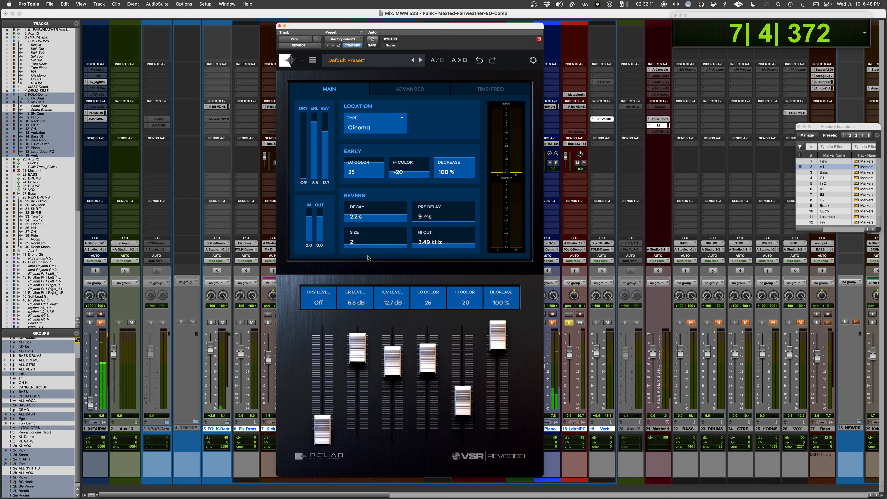
left_click(368, 121)
left_click(365, 304)
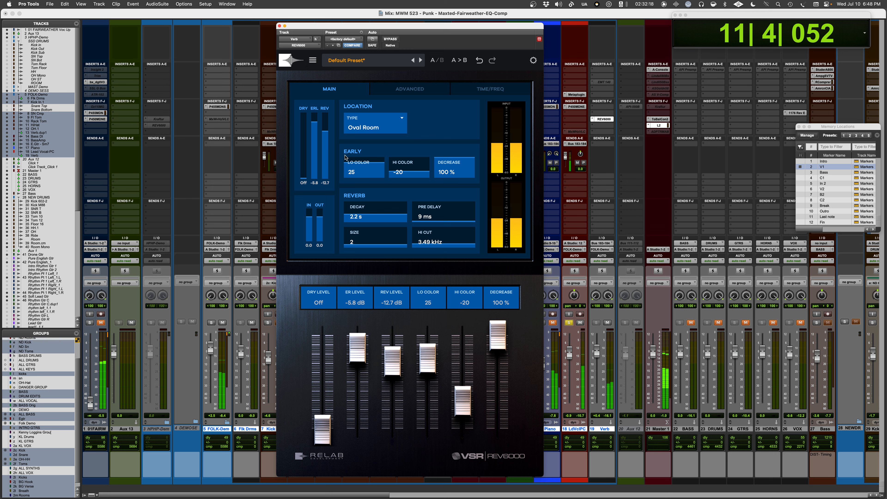
left_click(369, 123)
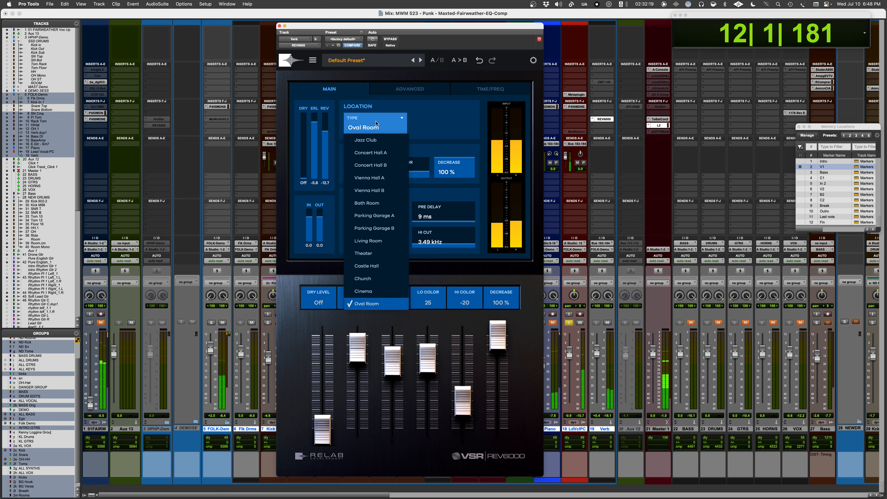
left_click(379, 159)
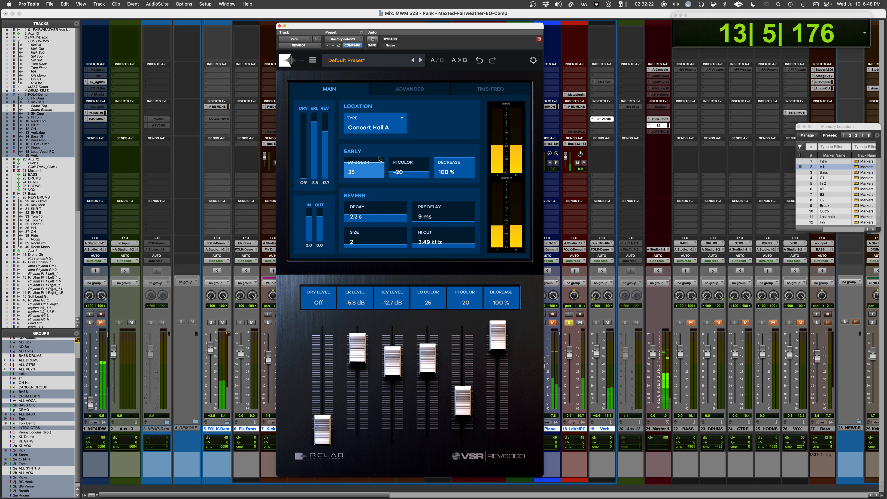
Stop playback and switch to the full-screen Plugin of the Week title slide
key("space")
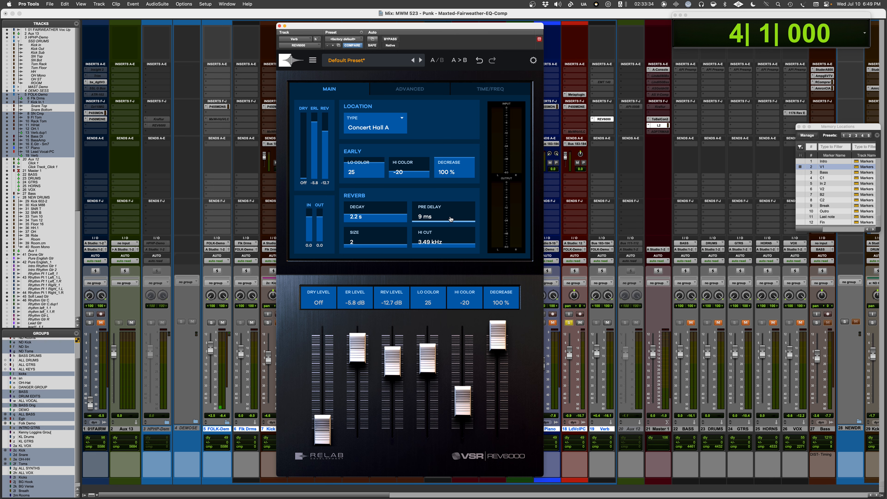
key("ctrl+Right")
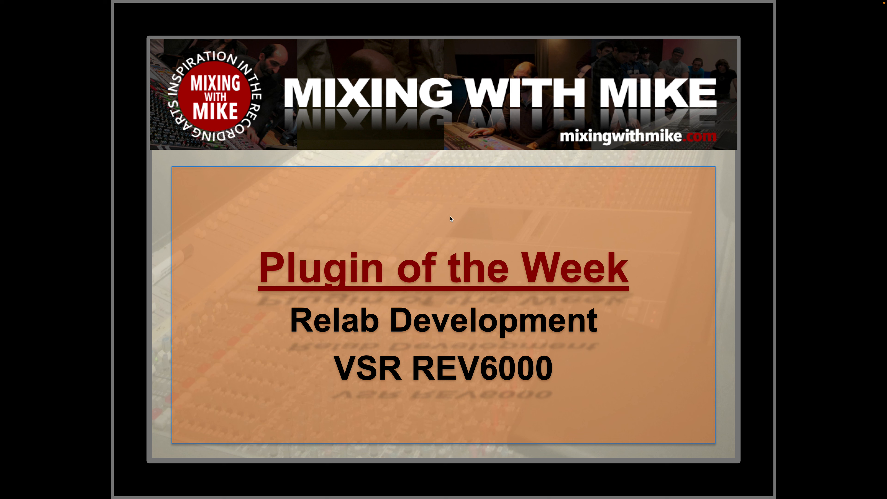